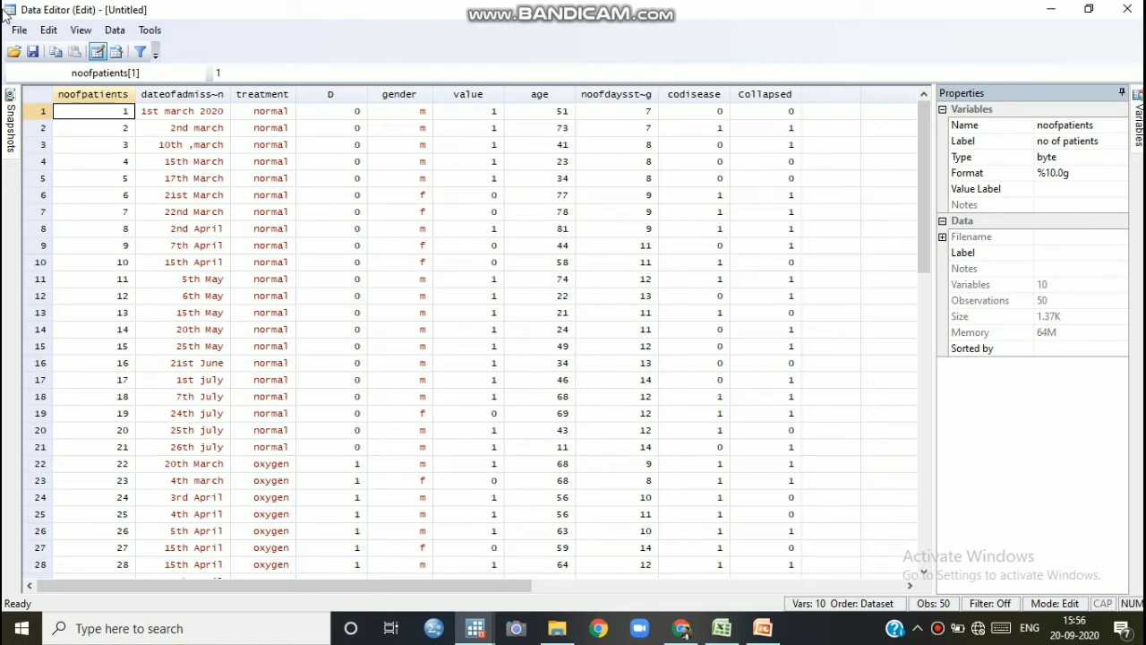
Close the data editor and switch to the main Stata results window.
click(19, 30)
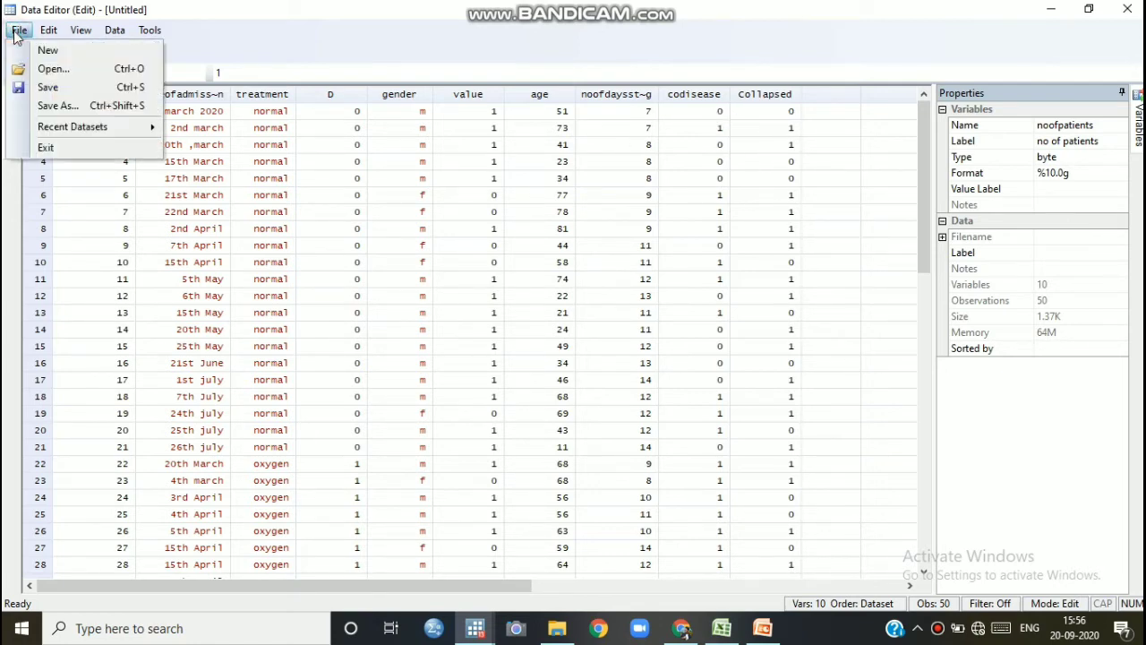
click(45, 149)
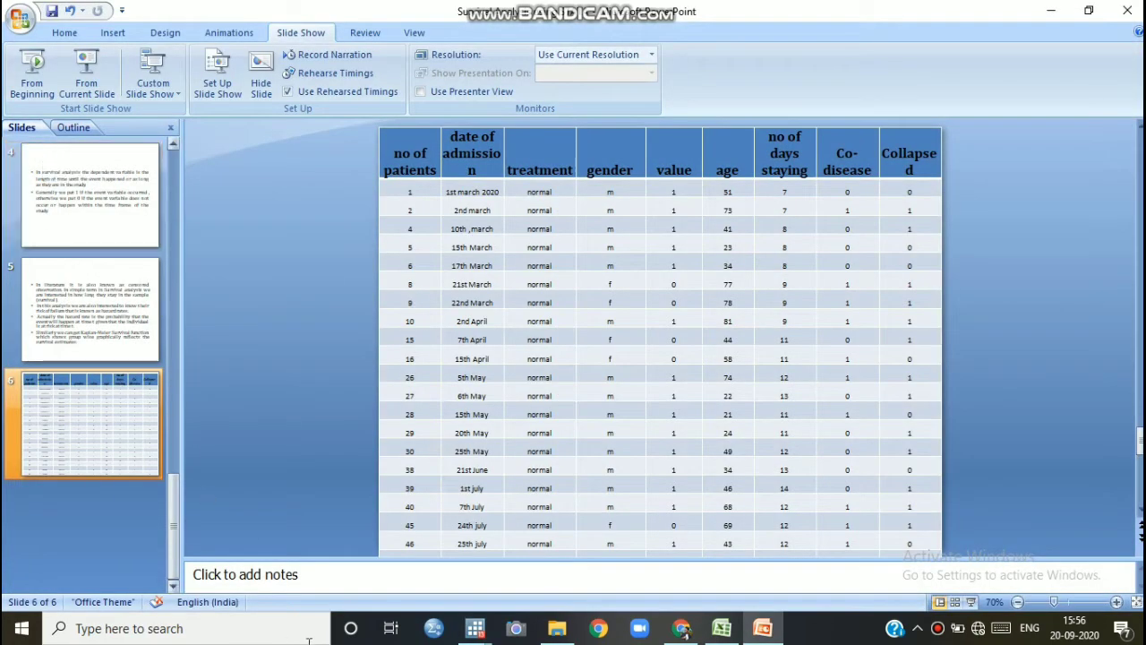
click(475, 628)
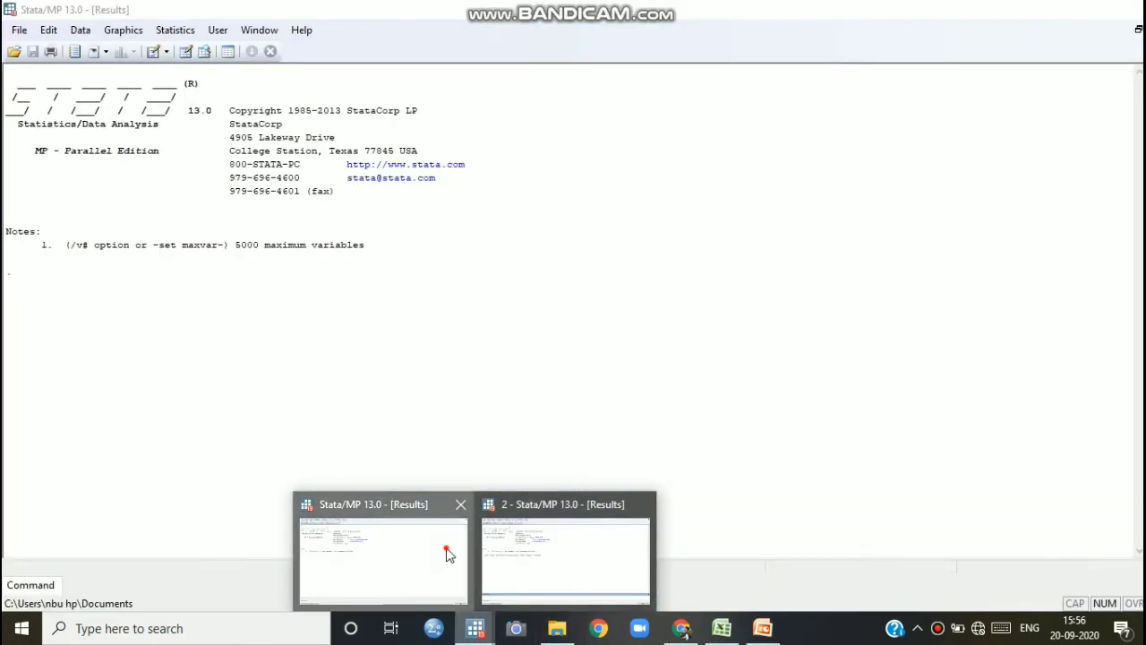
click(448, 555)
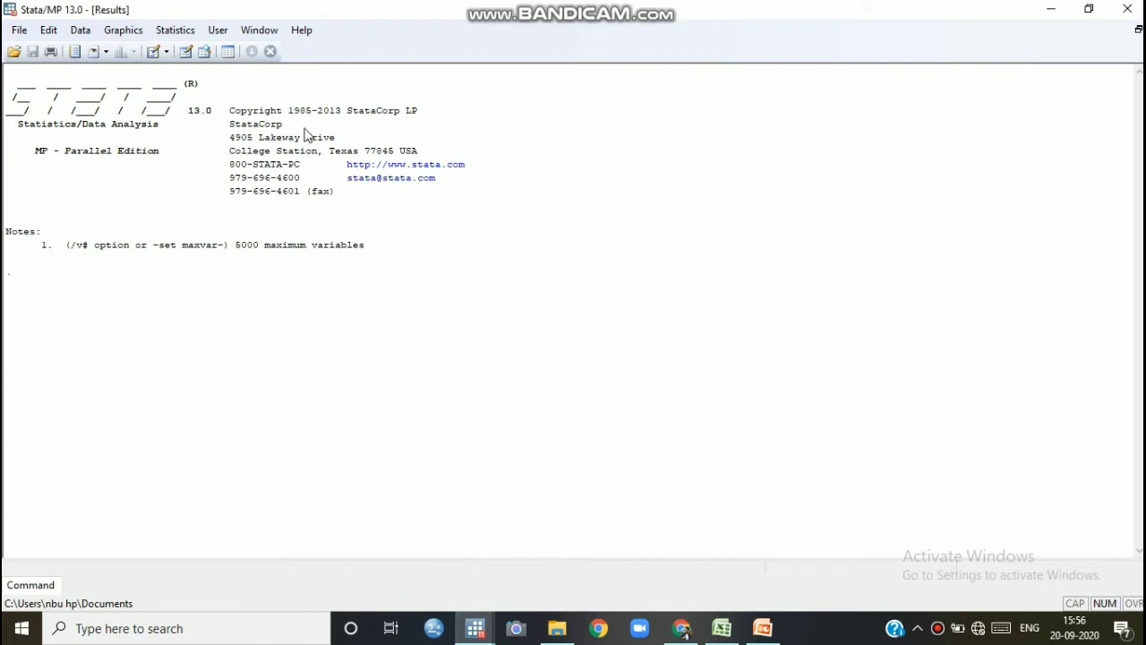
click(166, 33)
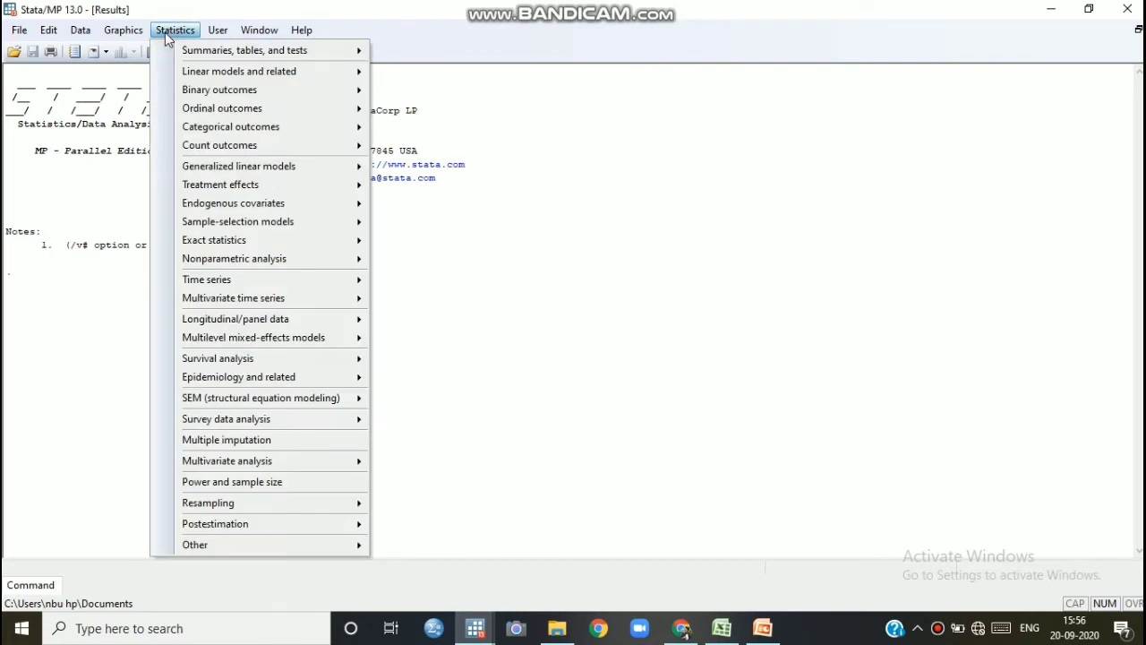
mouse_move(201, 365)
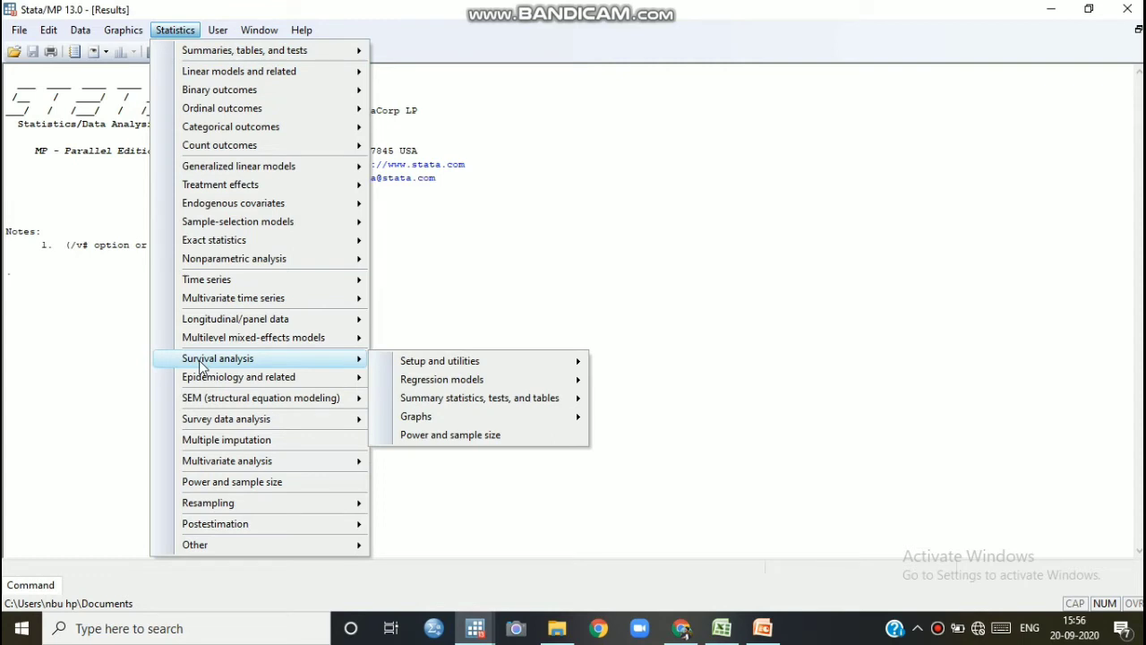
mouse_move(412, 363)
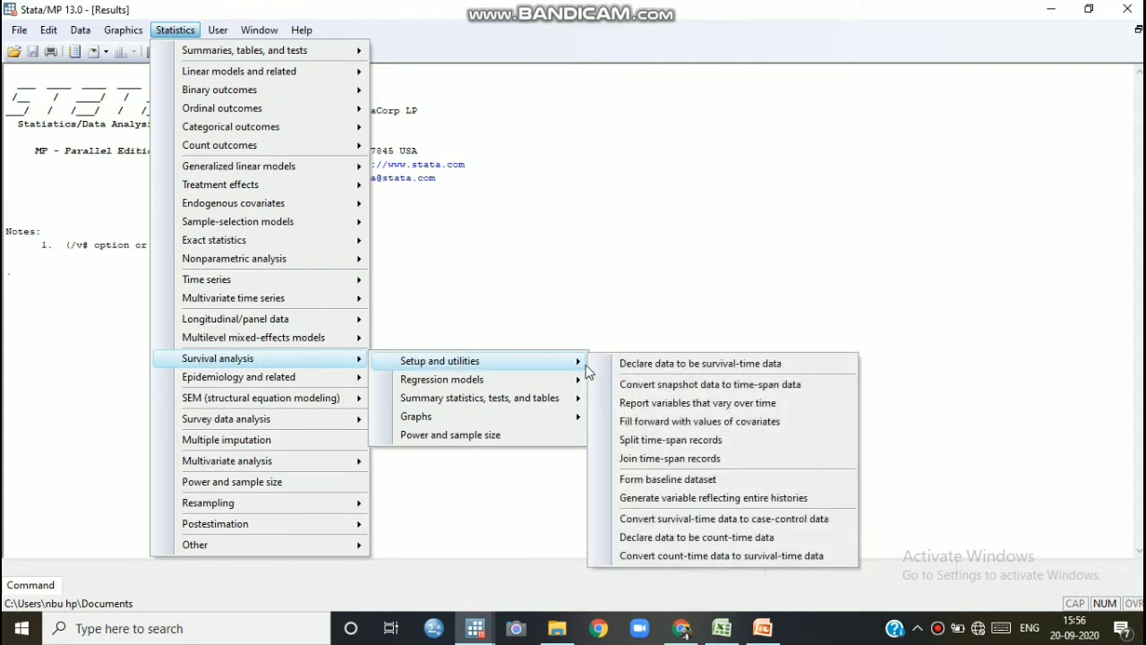
click(649, 371)
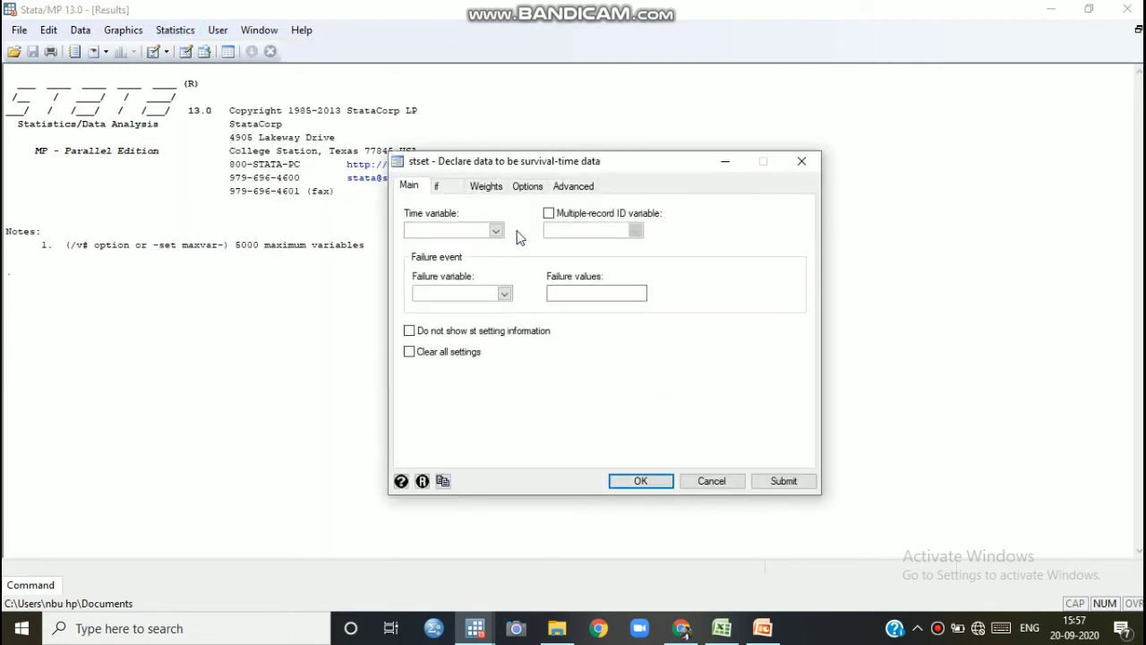
click(812, 166)
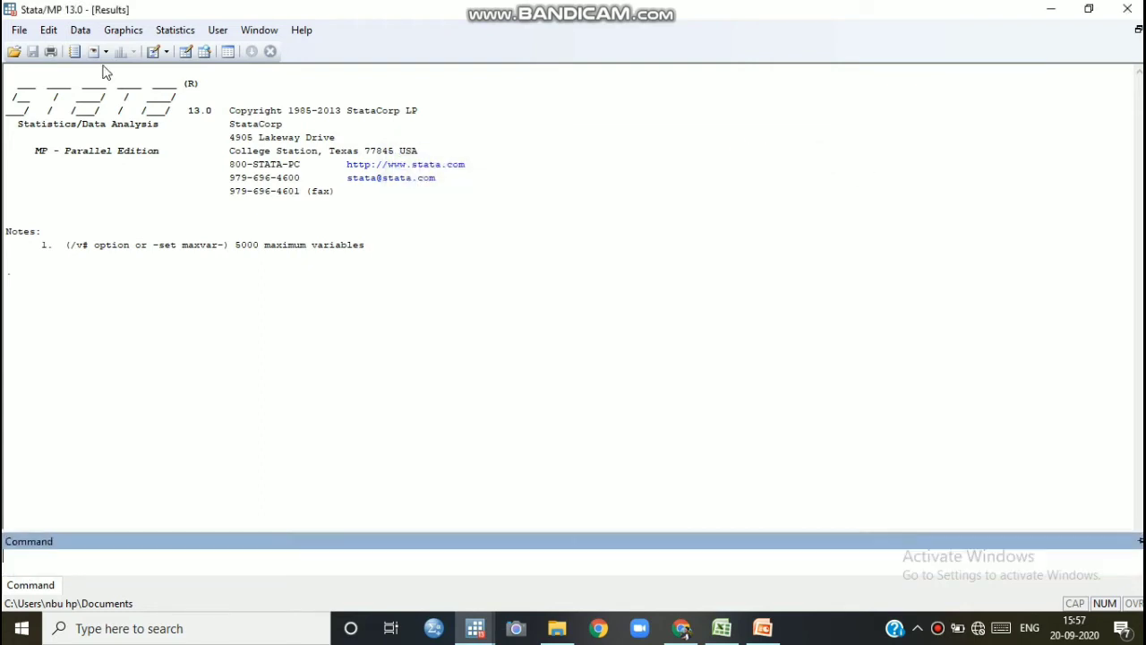
Import the Excel workbook "survival analysis" from drive G:, using the first row as variable names.
click(19, 30)
mouse_move(41, 211)
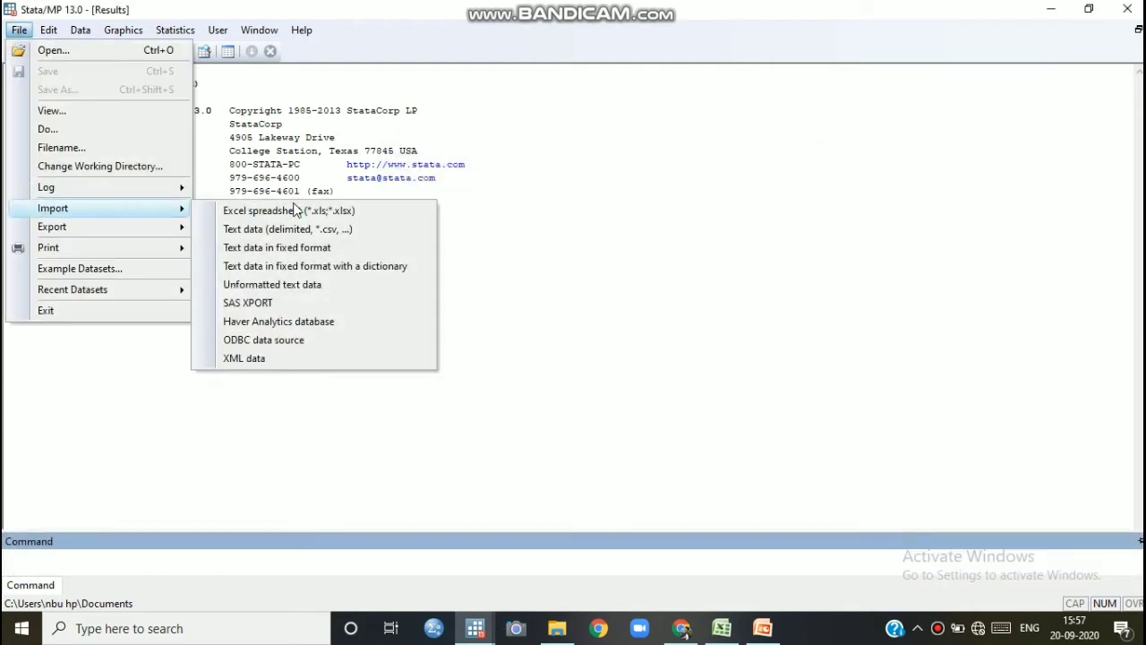
click(294, 207)
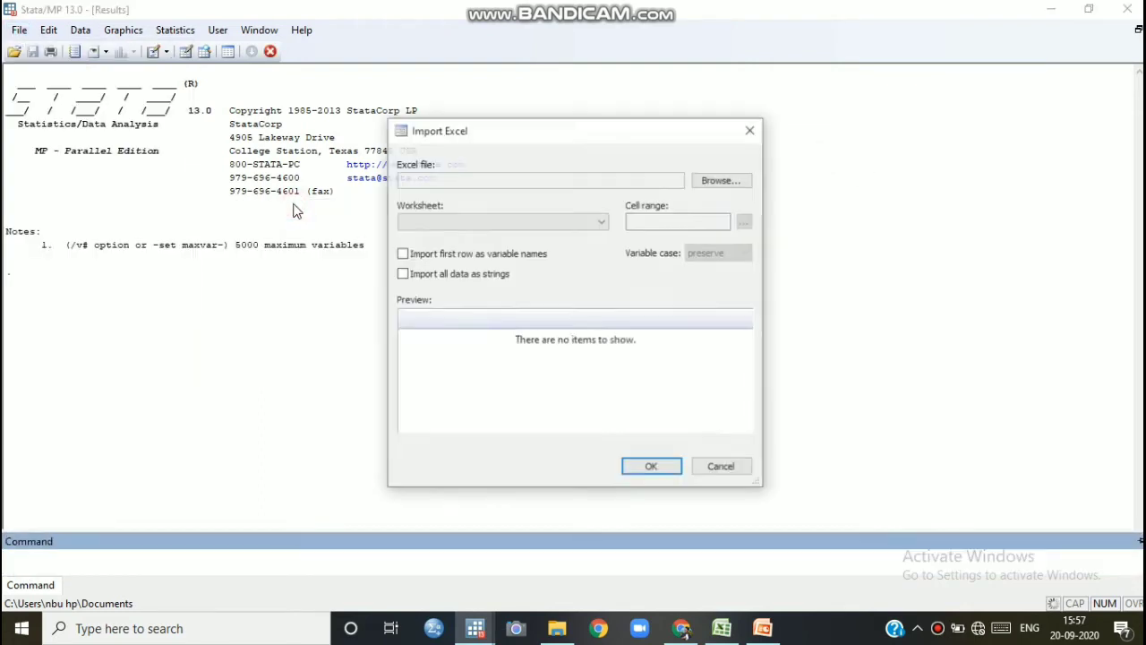
click(715, 179)
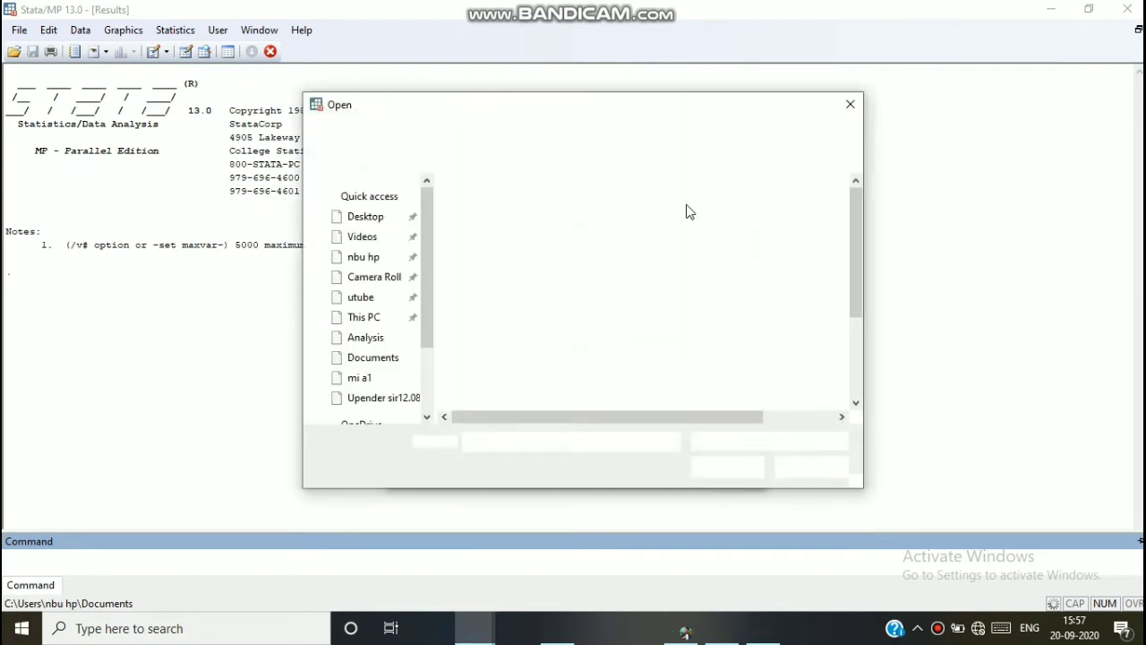
click(494, 207)
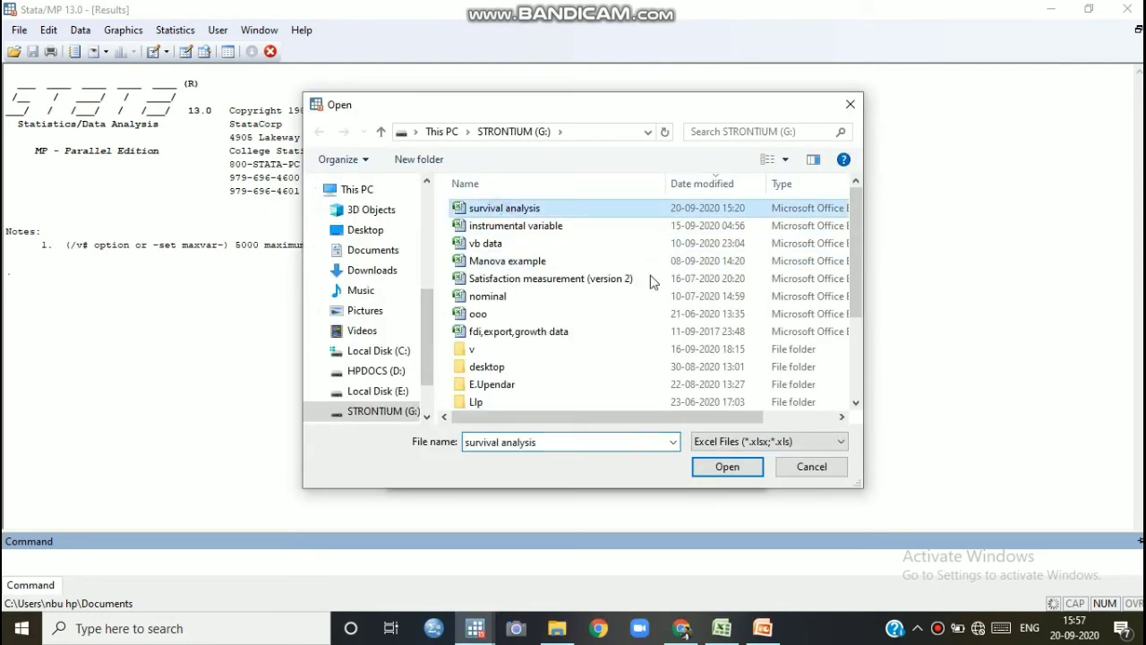
click(716, 469)
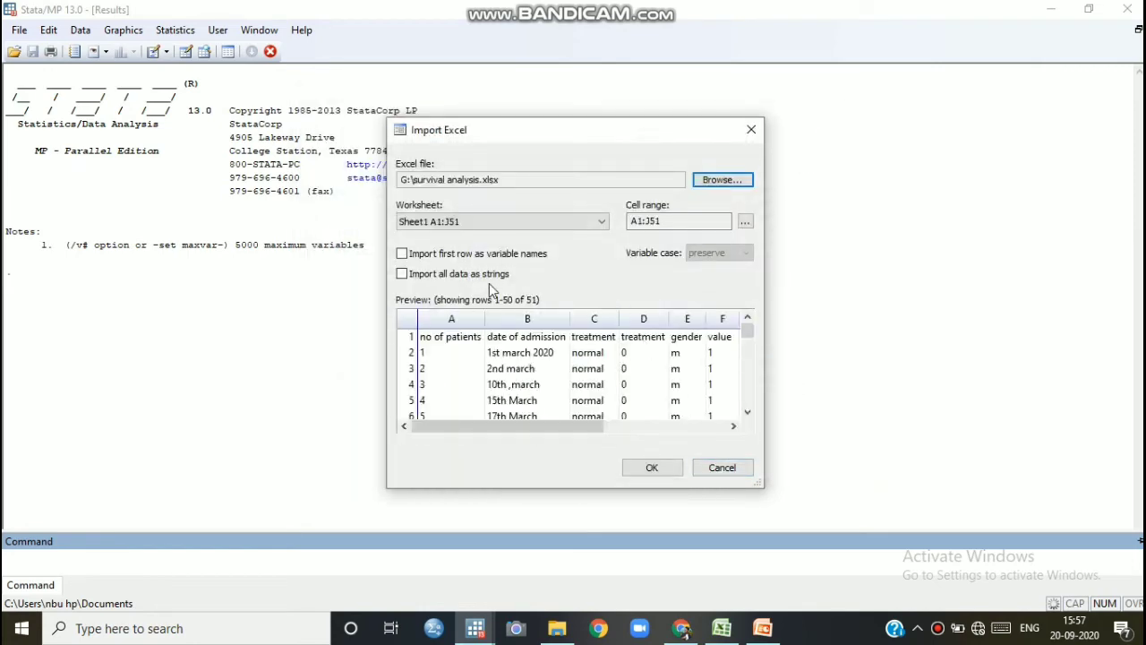
click(402, 255)
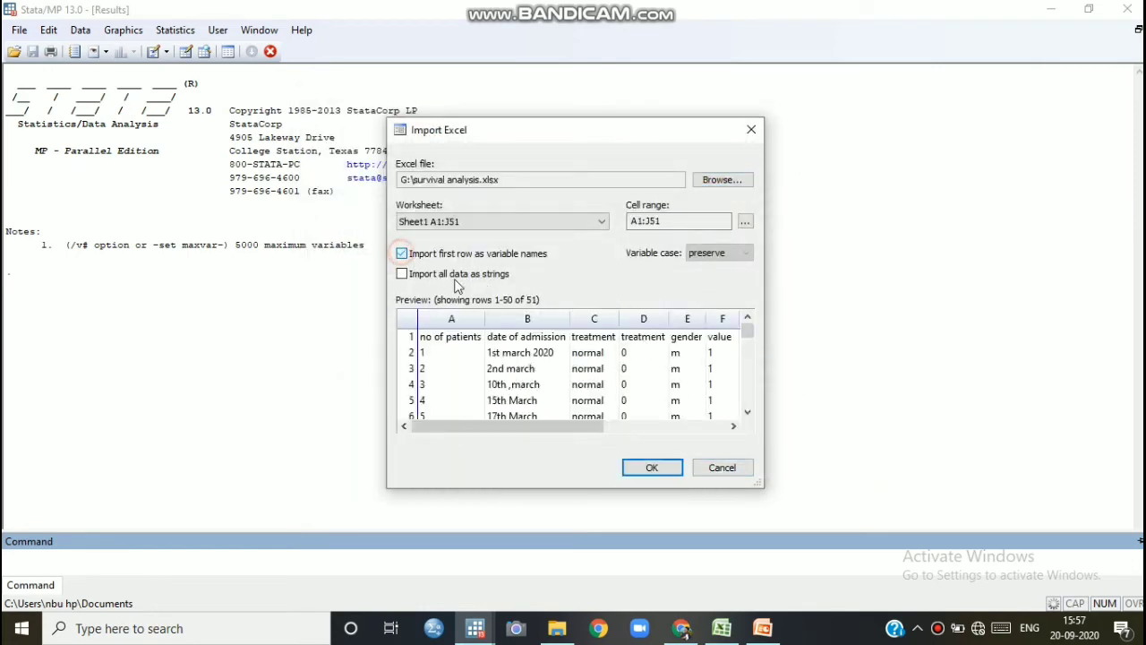
click(652, 469)
Declare the data to be survival-time data with time variable noofdaysstaying, failure variable Collapsed and failure value 1.
click(175, 29)
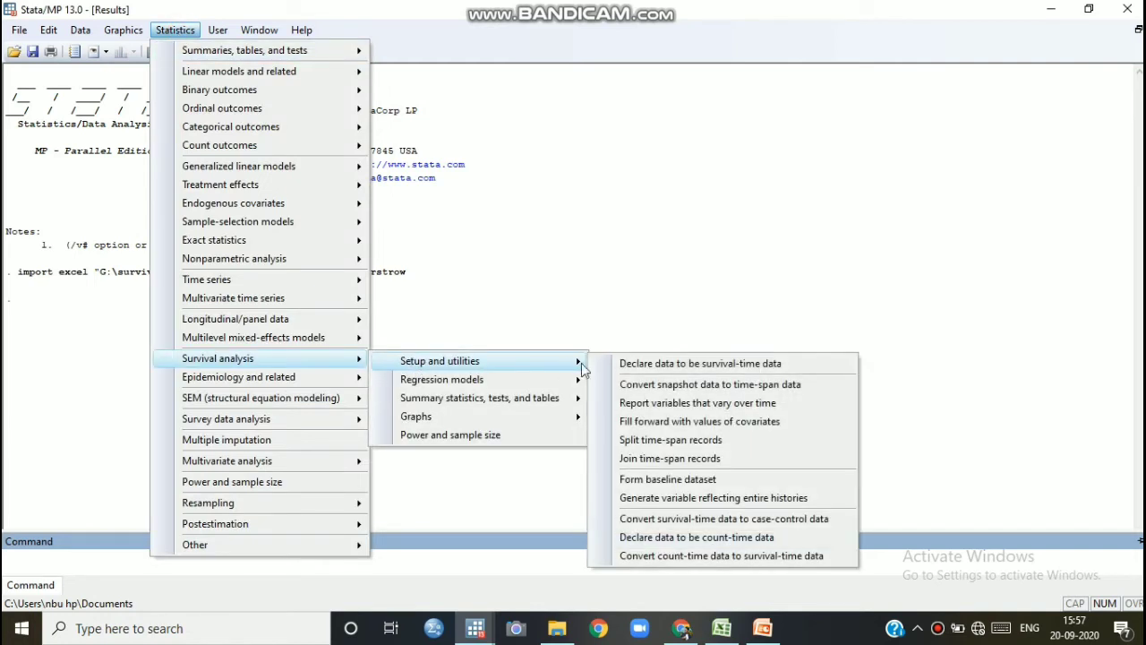
click(624, 362)
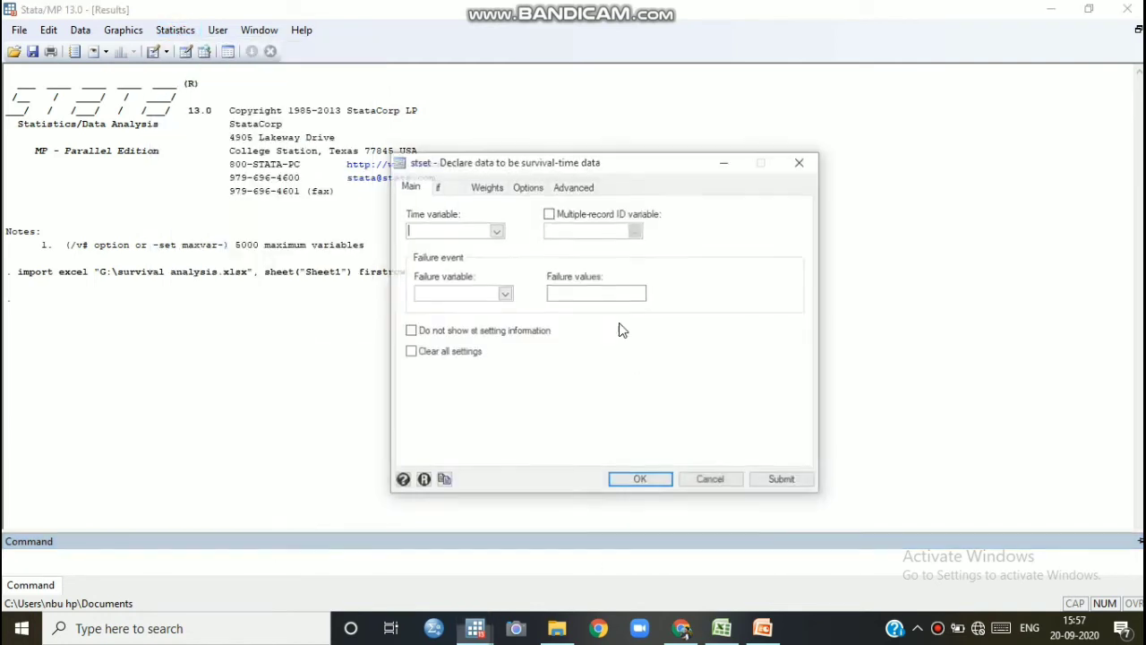
click(497, 231)
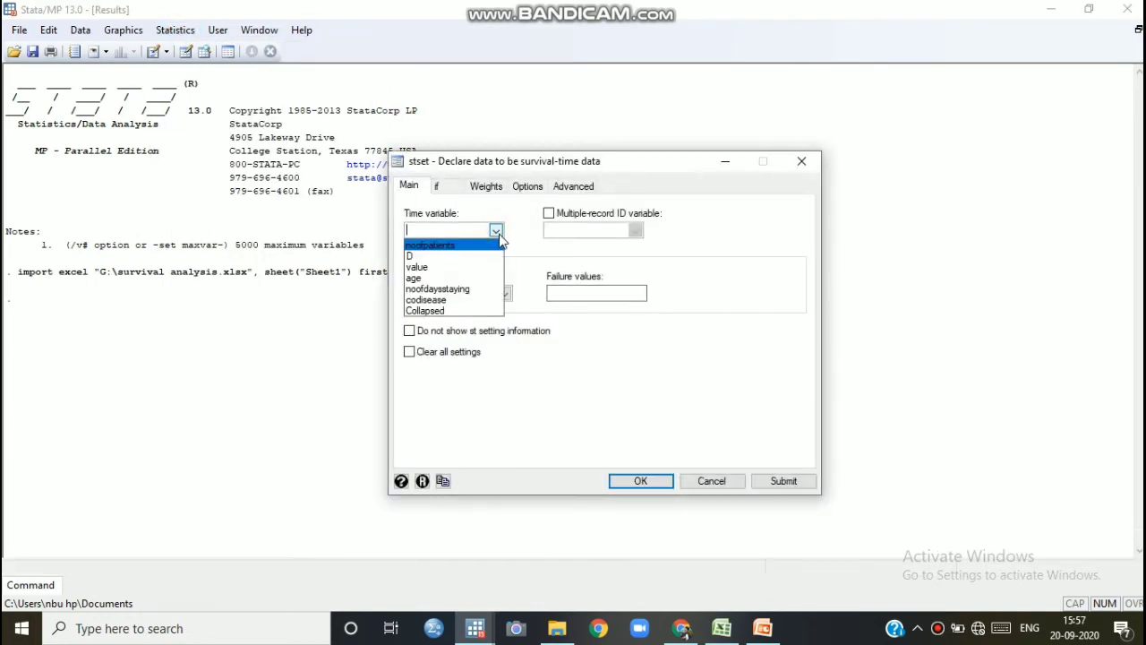
click(465, 290)
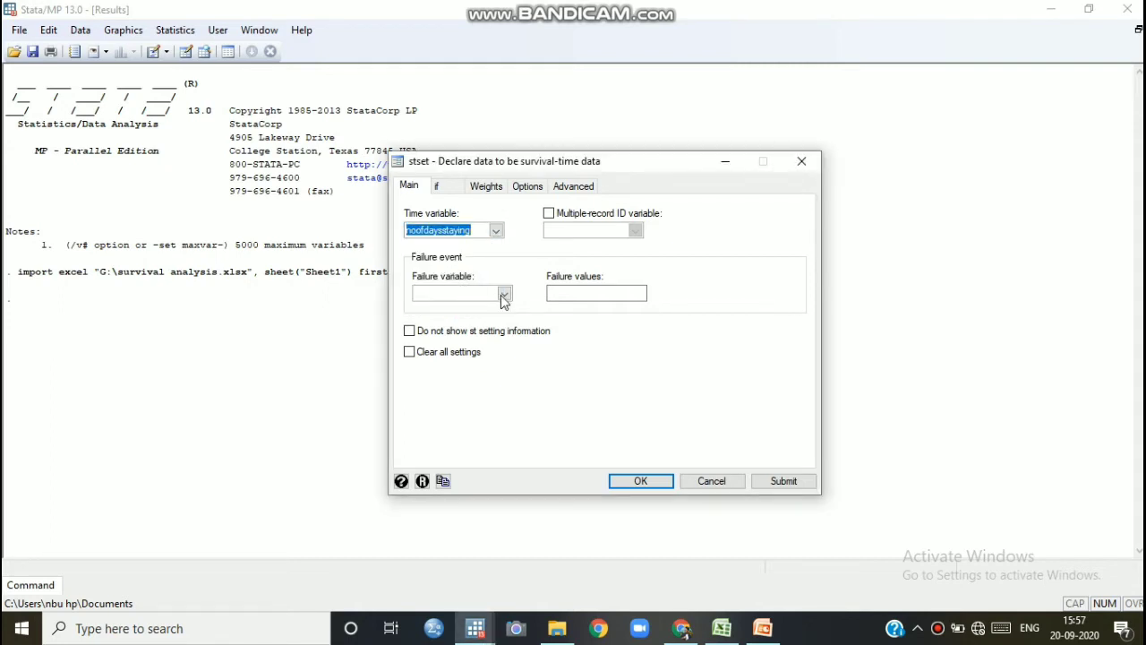
click(503, 298)
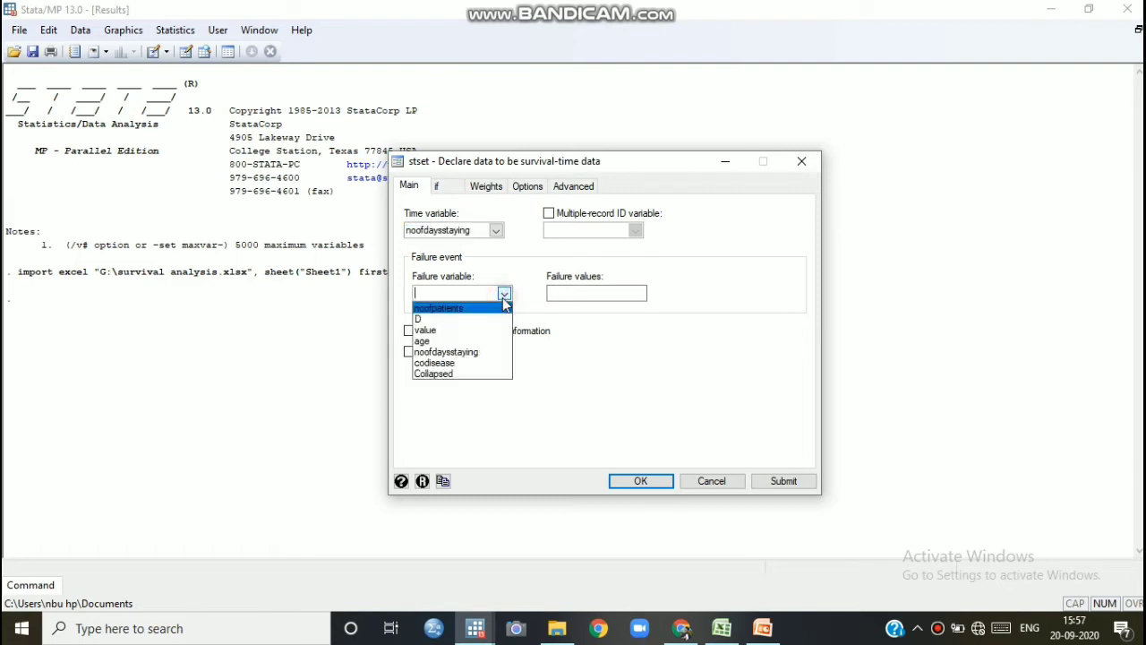
click(460, 374)
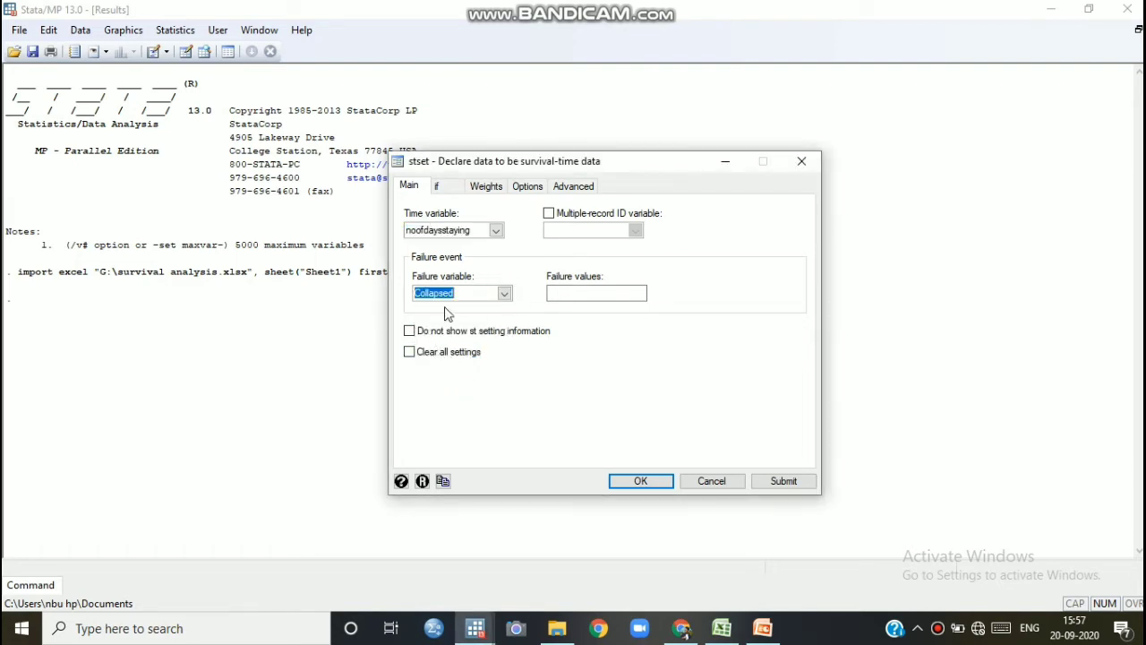
click(565, 292)
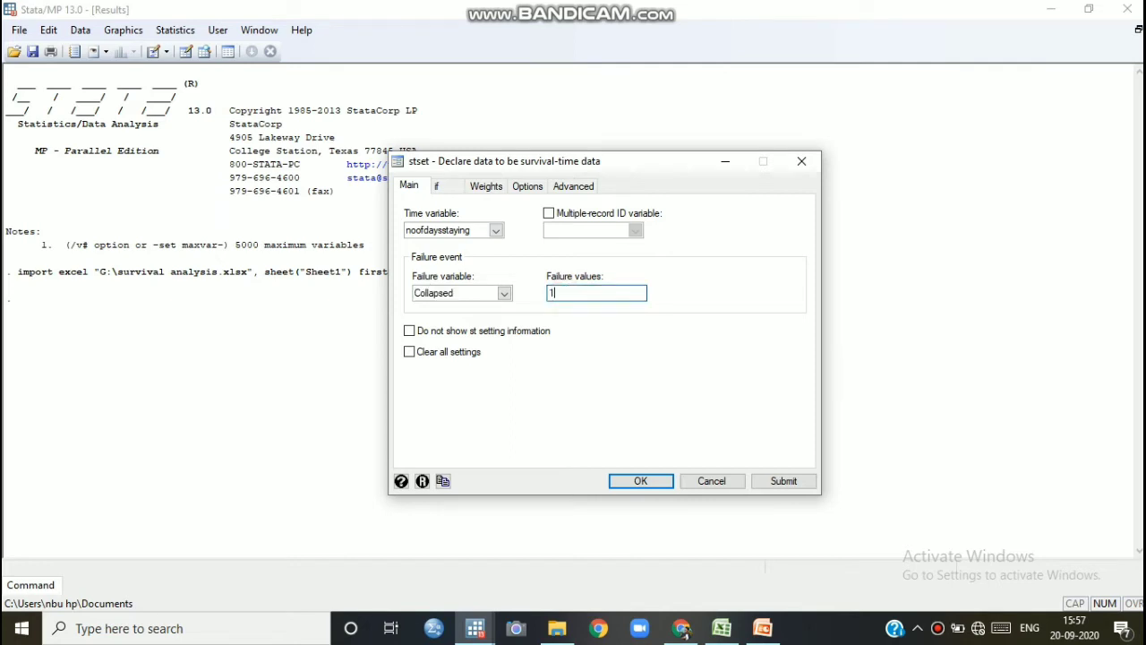
click(642, 480)
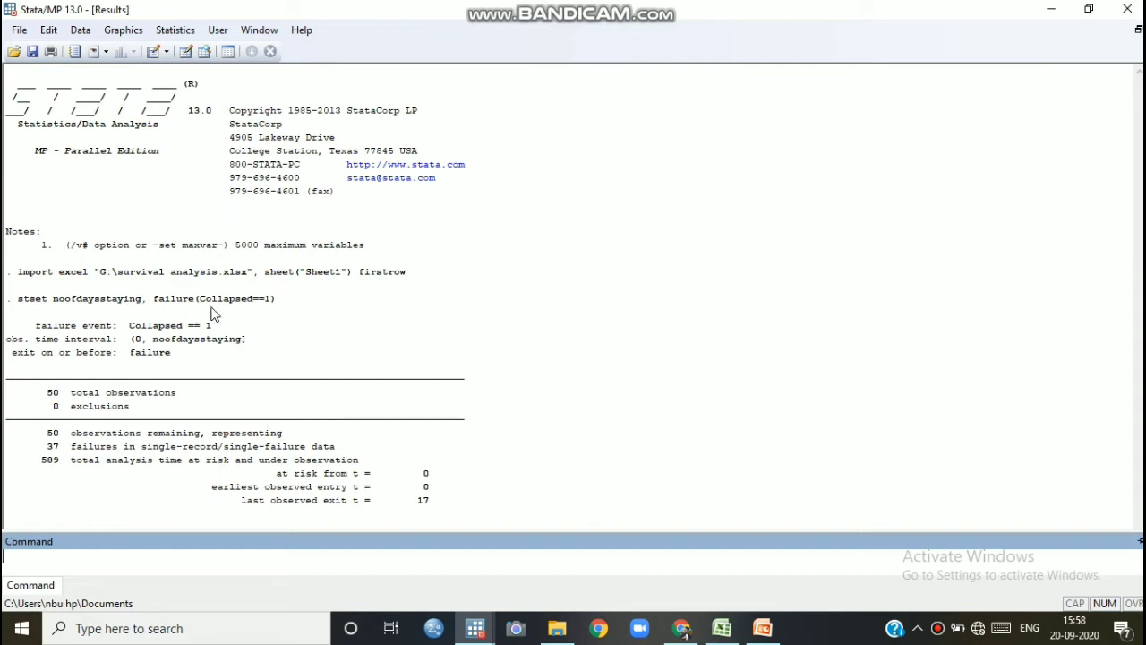
Copy the command "stset noofdaysstaying, failure(Collapsed==1)" from the results and run it again from the command line.
click(19, 302)
drag(19, 301, 320, 310)
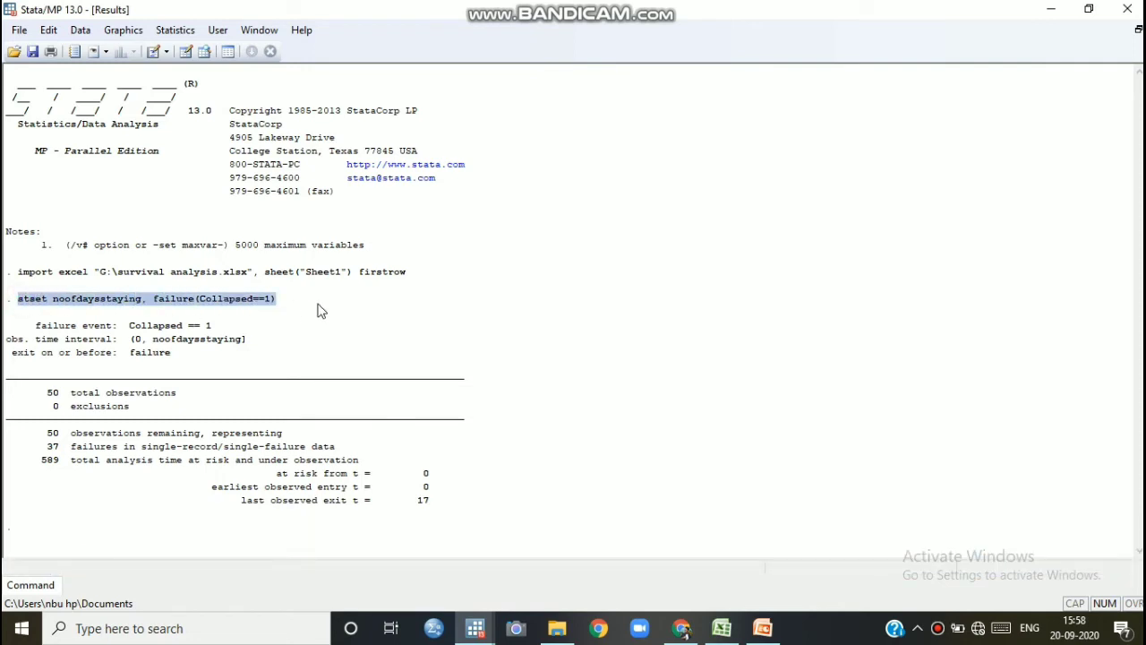
right_click(237, 303)
click(277, 306)
click(47, 587)
right_click(27, 560)
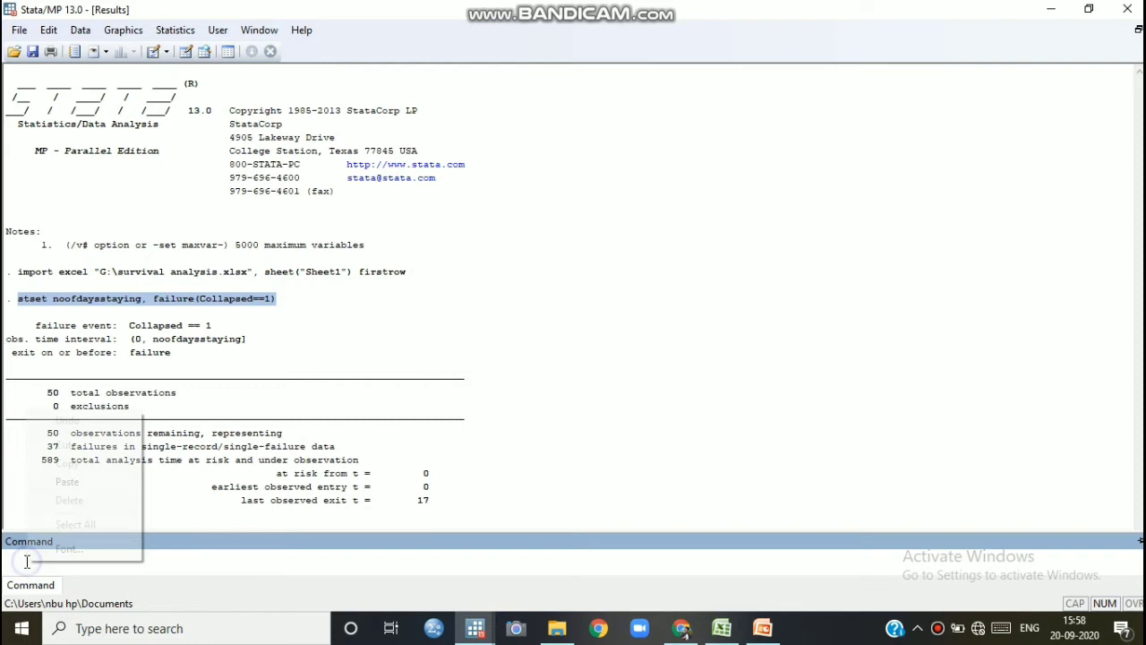
click(67, 482)
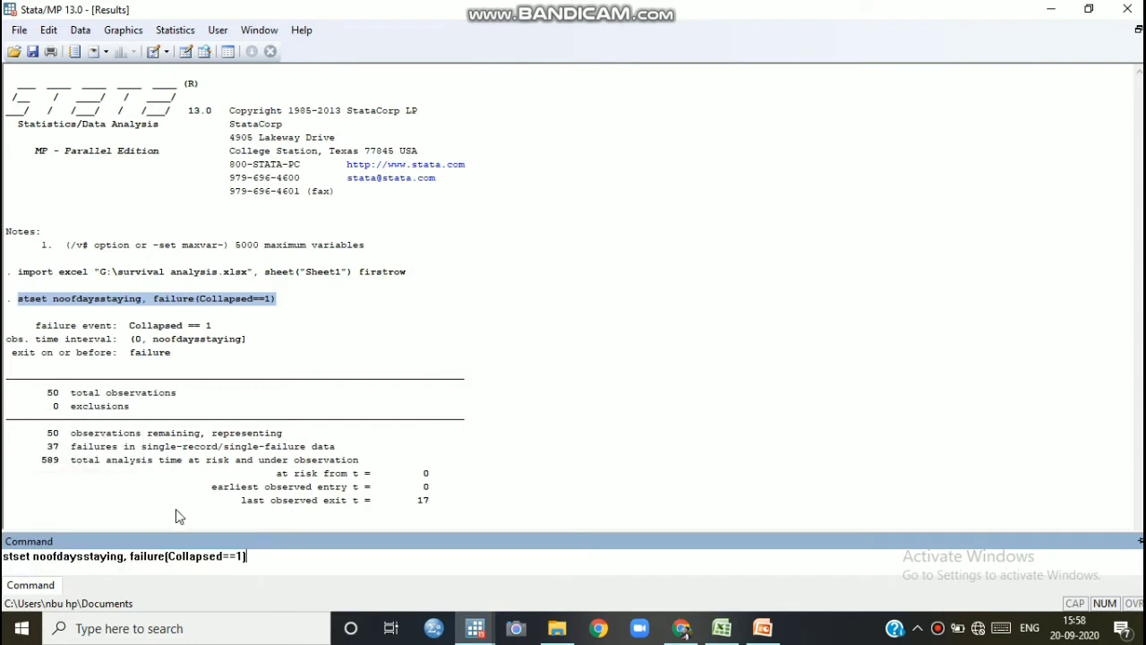
key(Return)
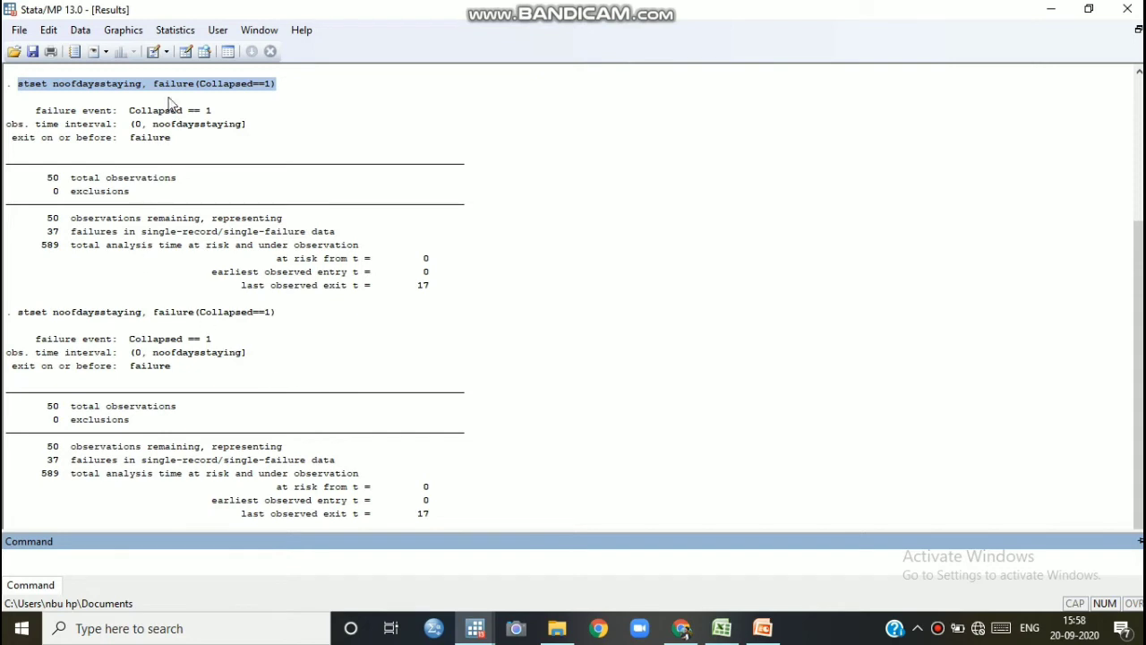
Summarize the survival-time data with separate summaries for each treatment group.
click(168, 34)
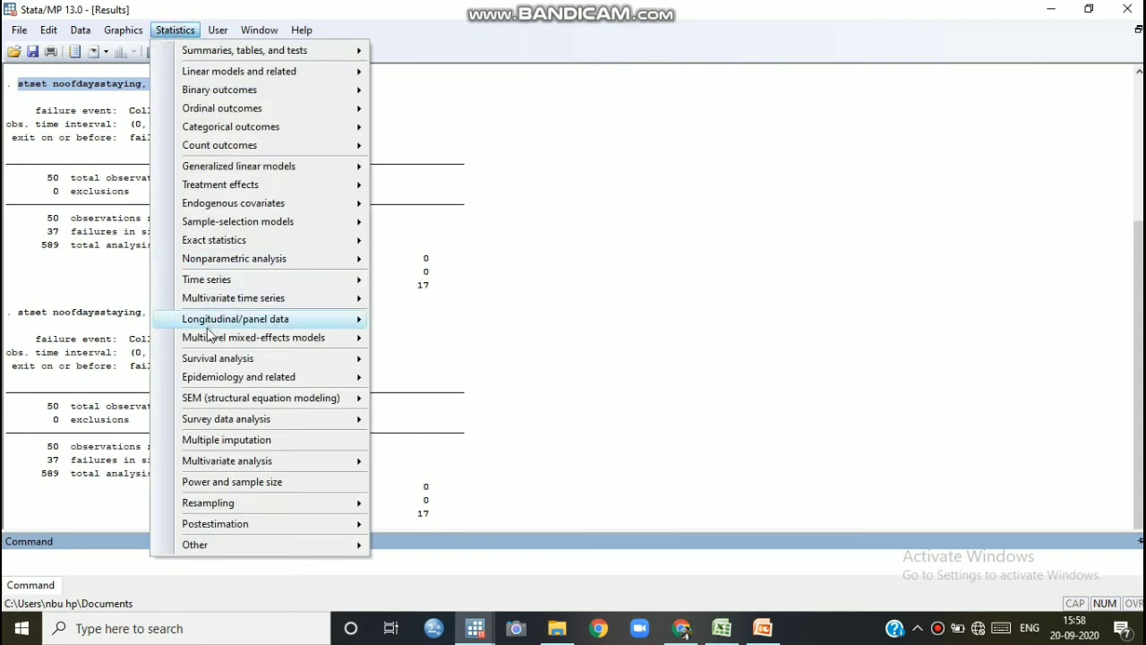
mouse_move(208, 359)
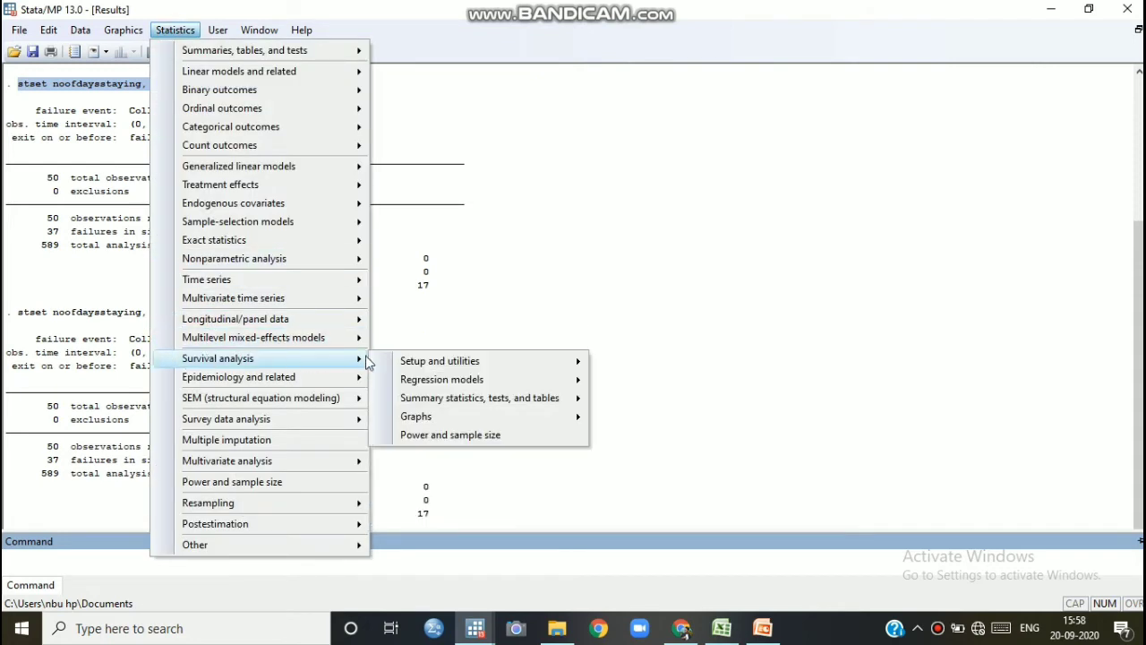
mouse_move(440, 402)
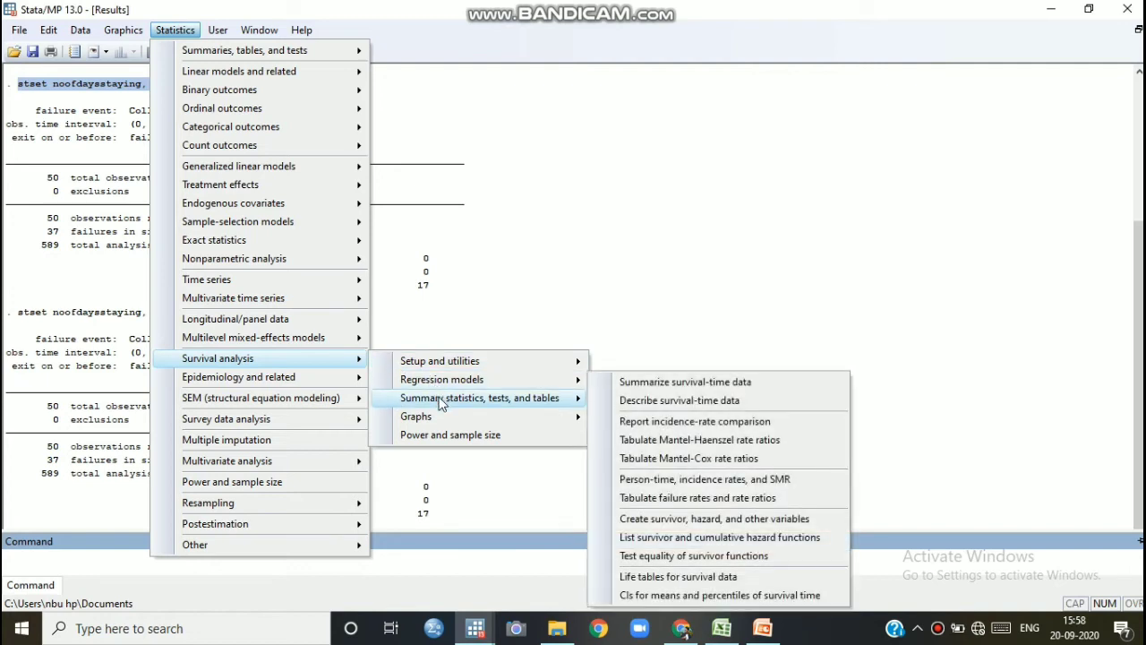
click(656, 385)
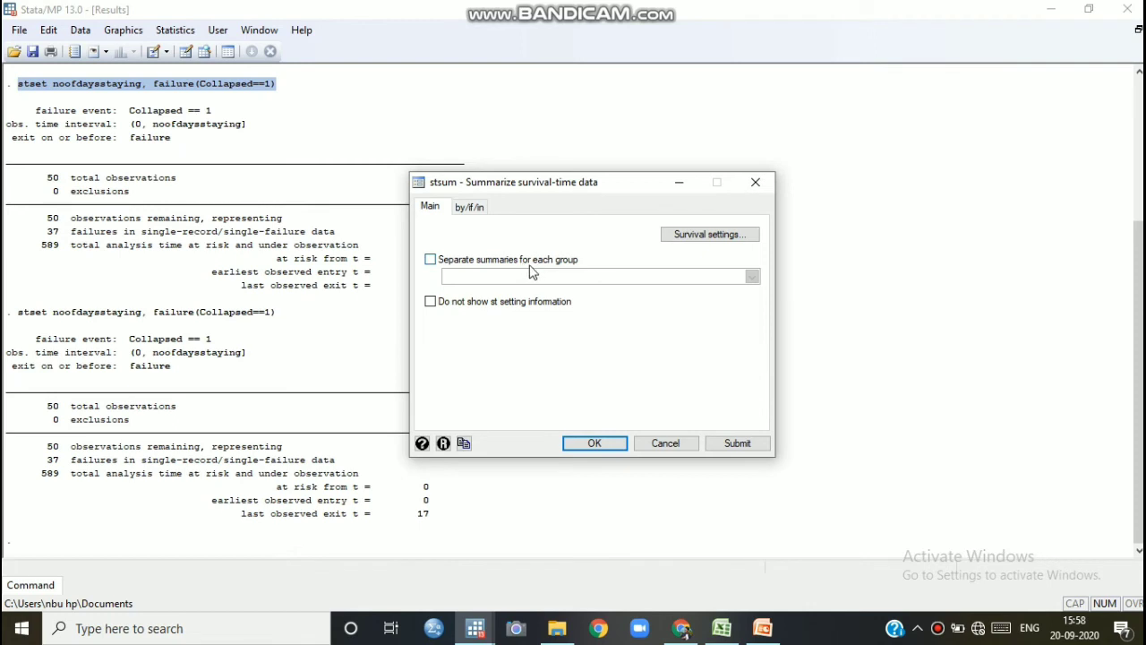
click(430, 261)
click(752, 277)
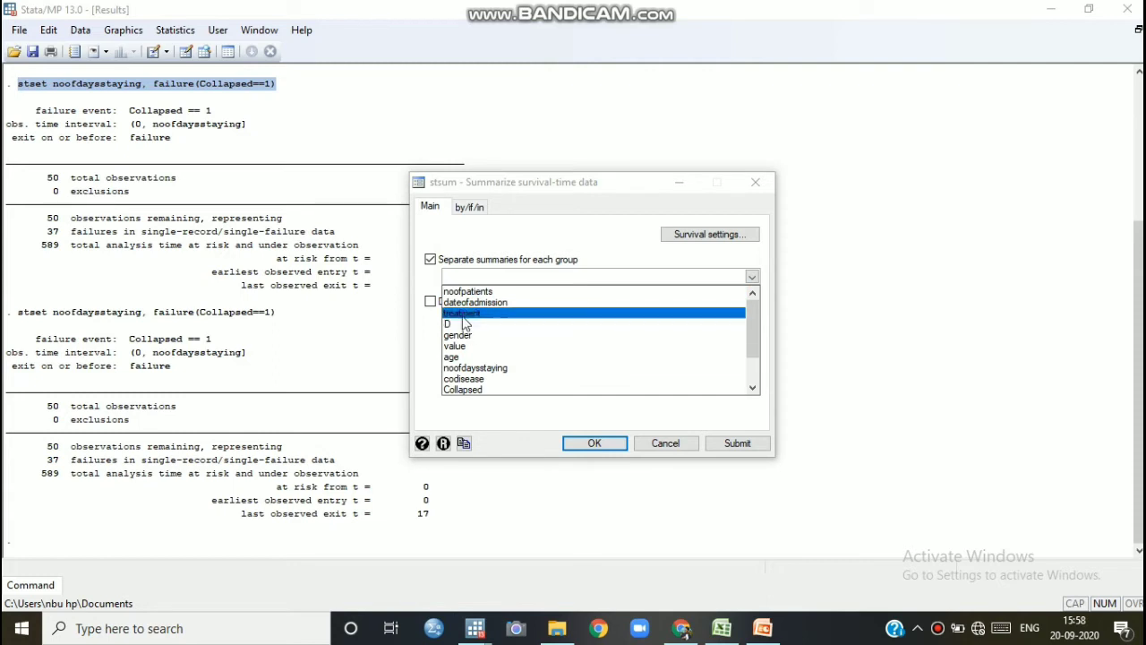
click(462, 315)
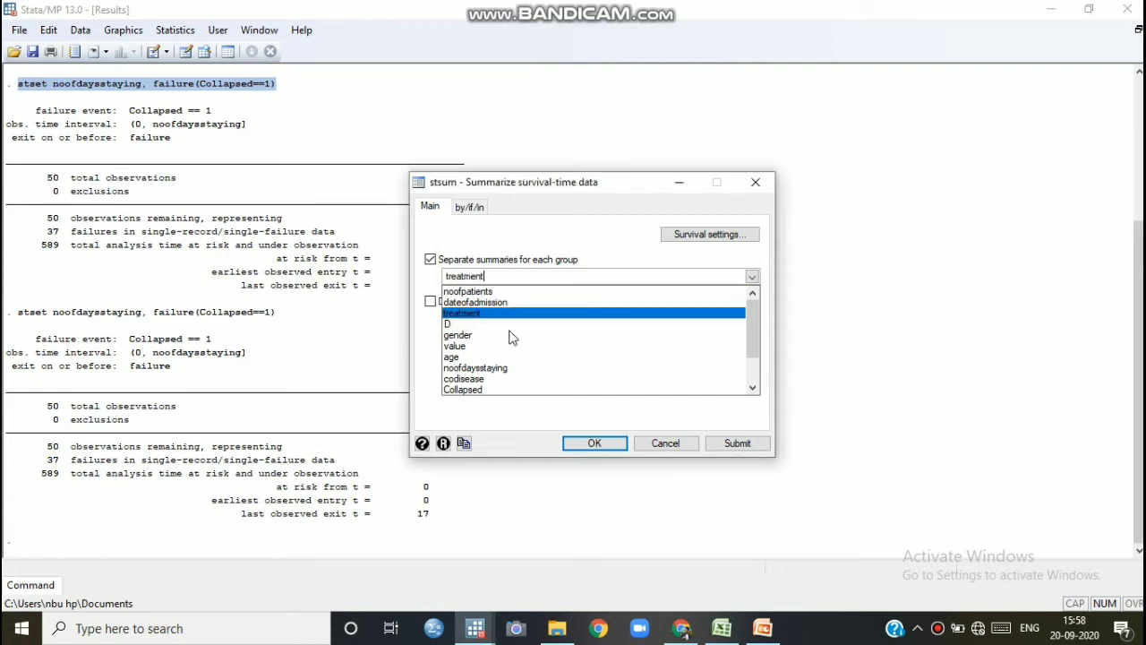
click(595, 443)
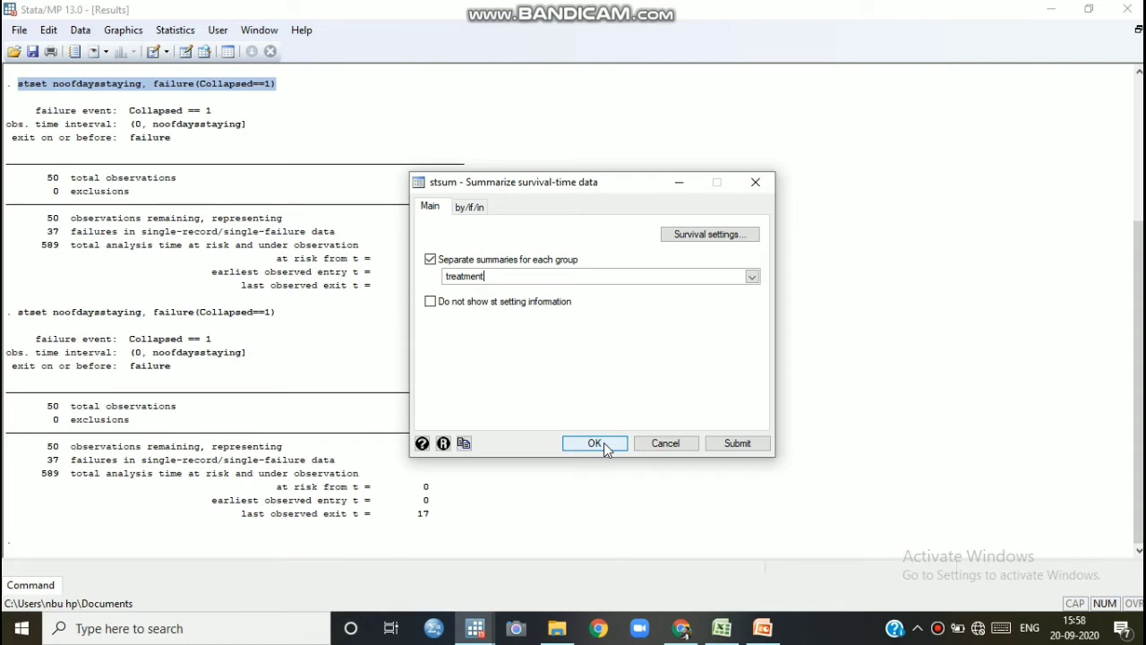
click(603, 442)
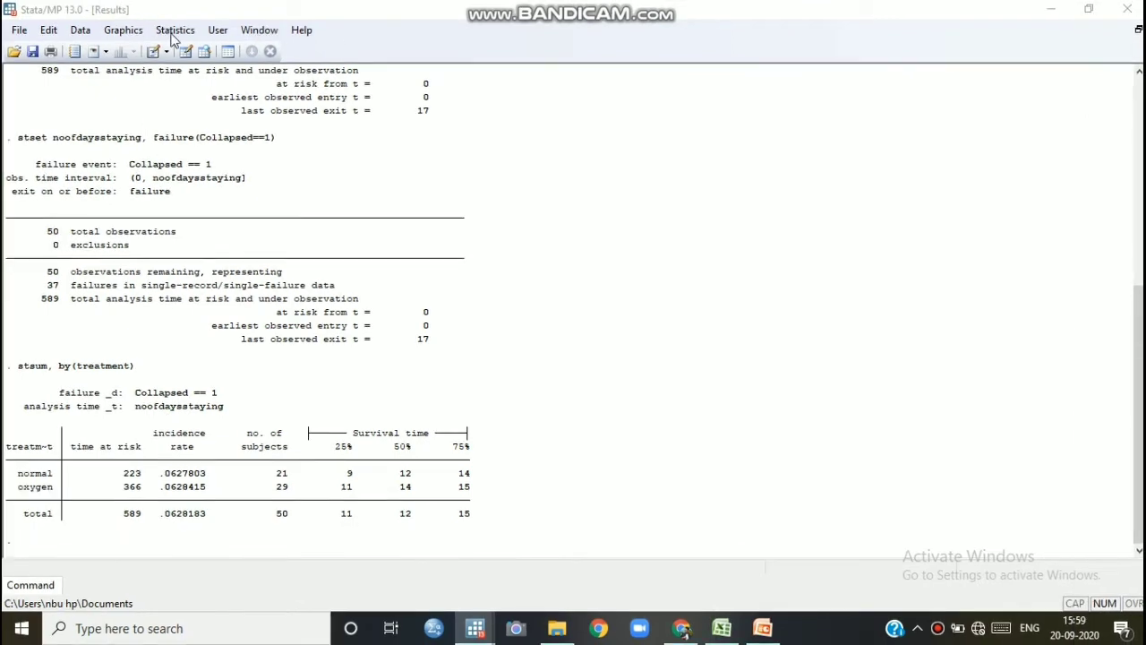
Summarize the survival-time data with separate summaries for each gender group.
click(174, 29)
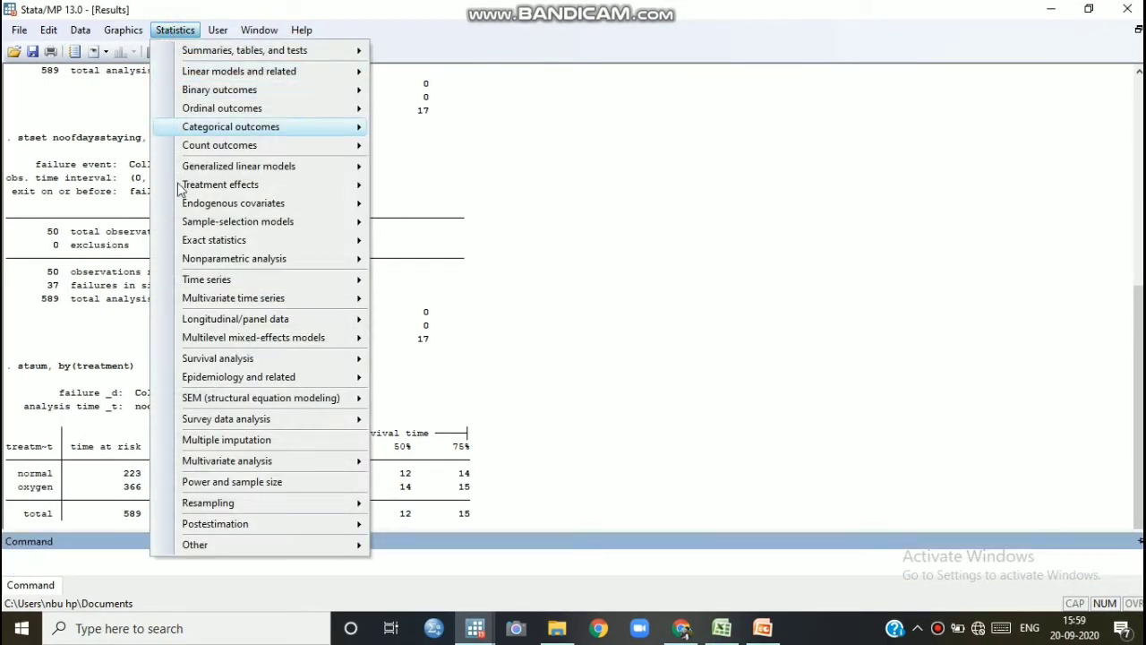
mouse_move(326, 358)
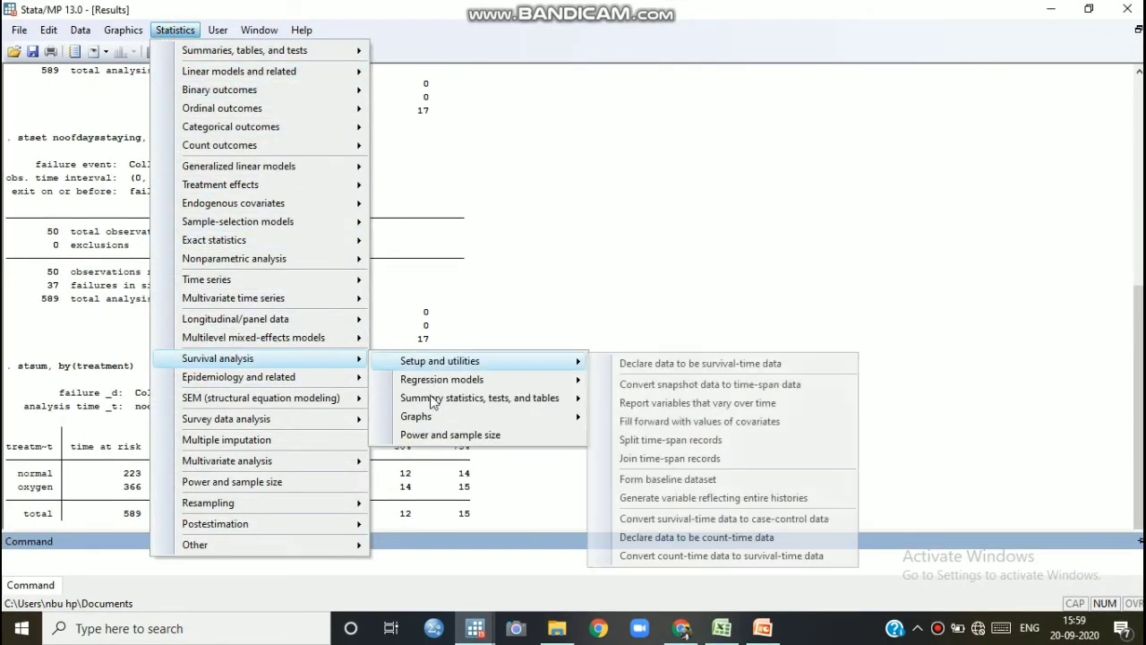
mouse_move(434, 401)
click(631, 380)
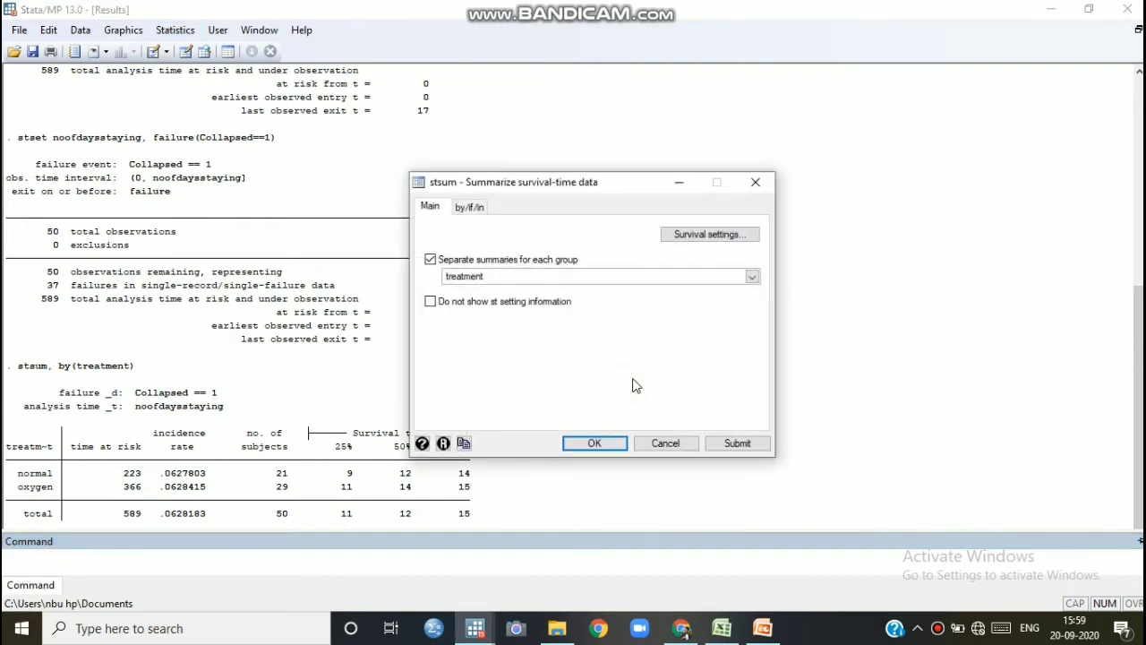
drag(488, 276, 435, 277)
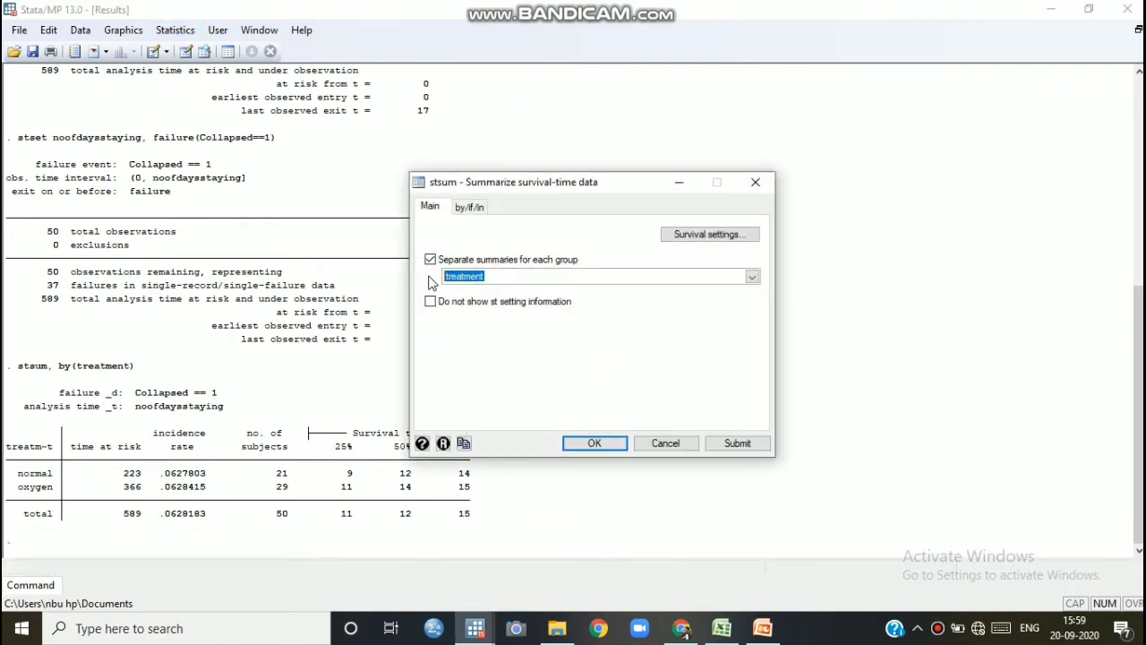
key(BackSpace)
click(752, 277)
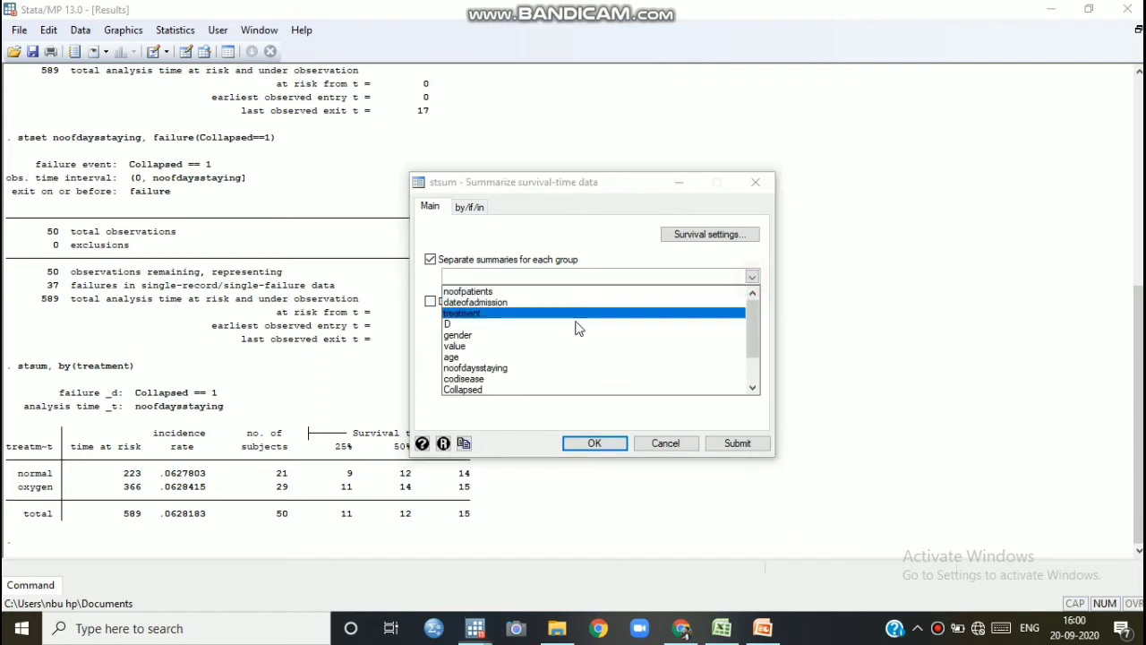
click(466, 337)
click(594, 444)
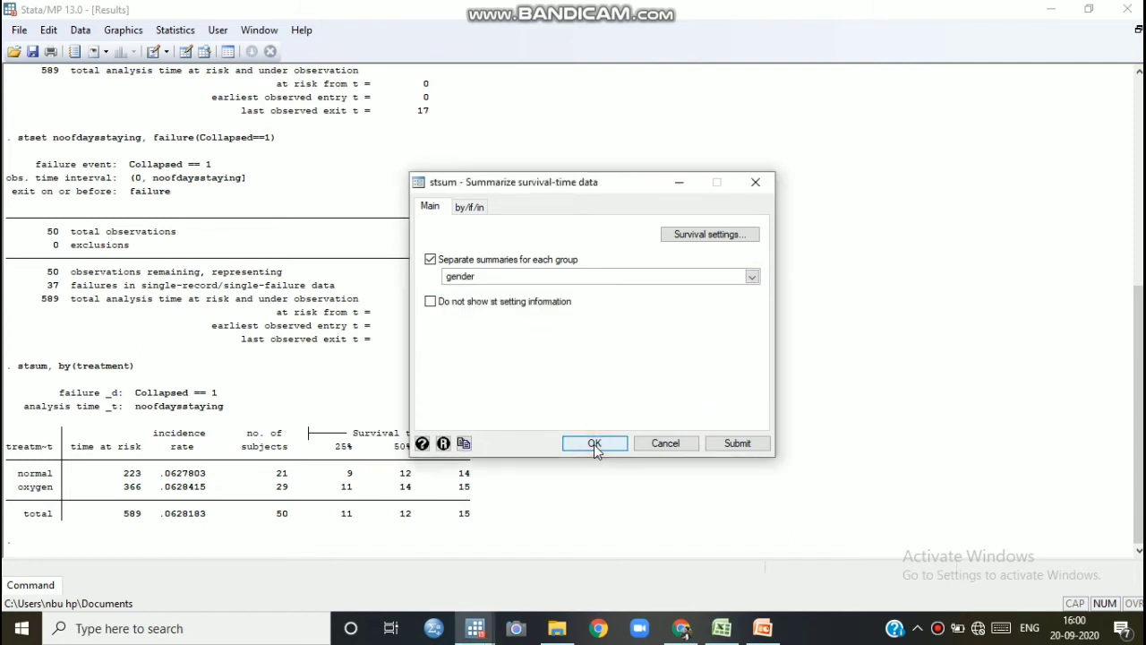
click(593, 444)
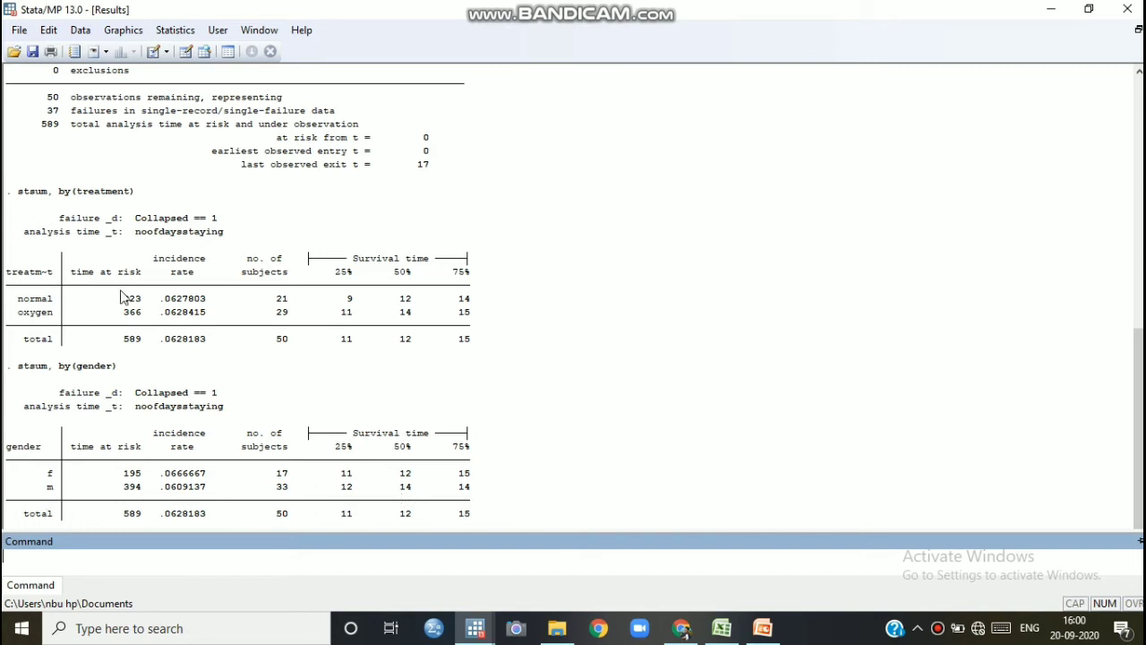
Summarize the survival-time data with separate summaries for each combination of gender and treatment.
click(175, 30)
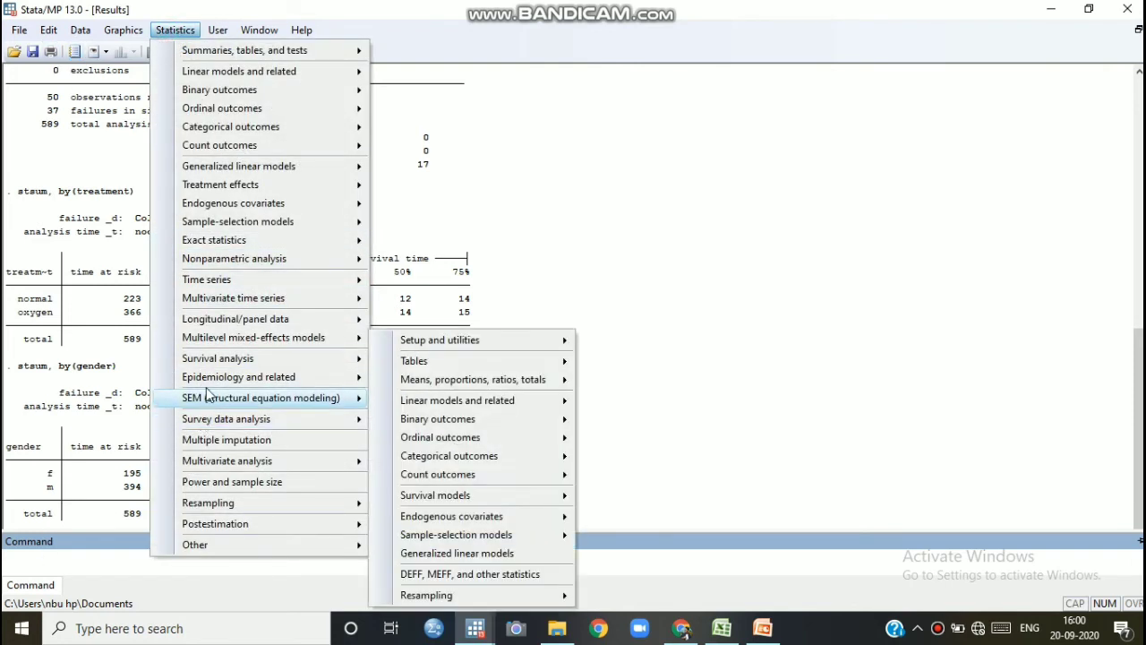
mouse_move(212, 362)
mouse_move(421, 398)
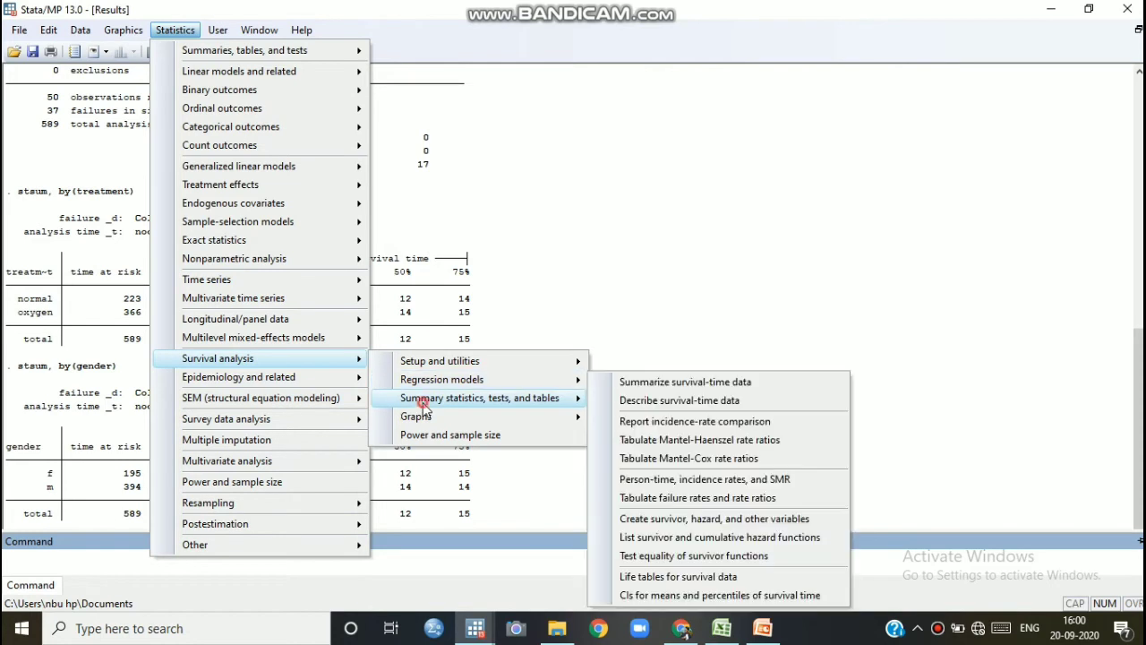
click(673, 384)
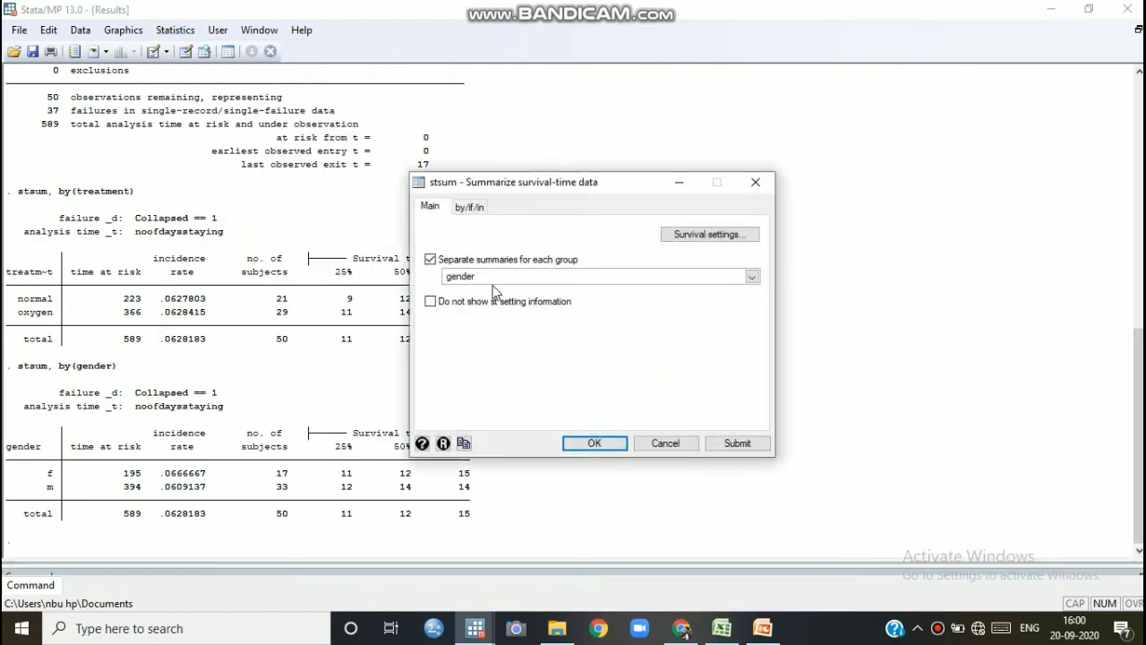
click(487, 276)
click(752, 277)
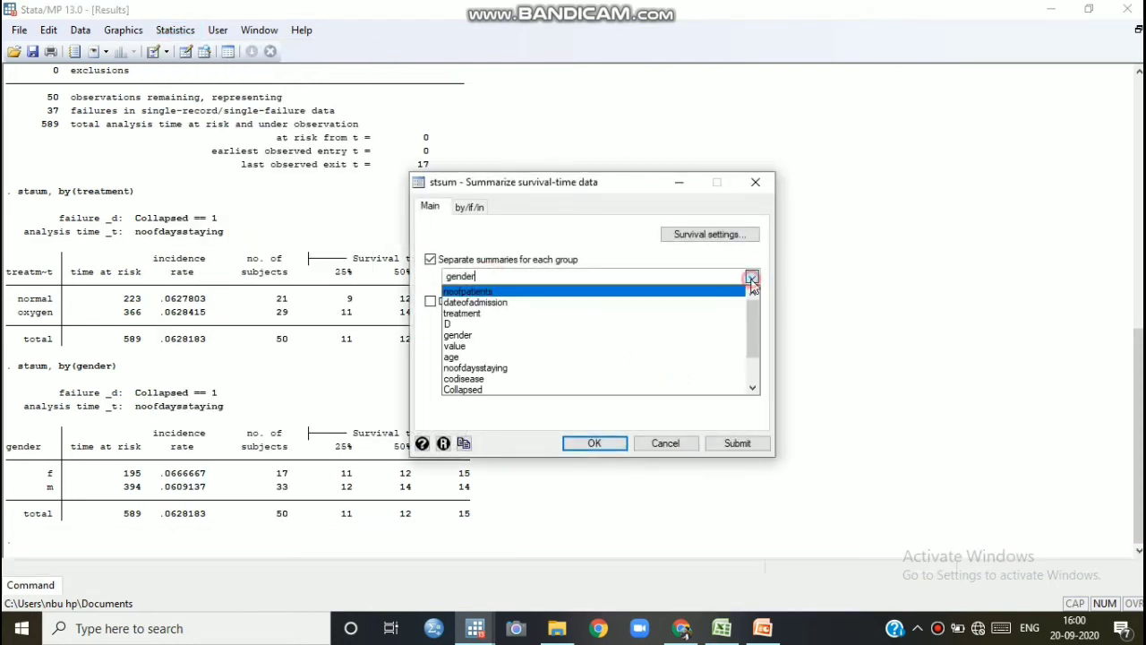
click(493, 314)
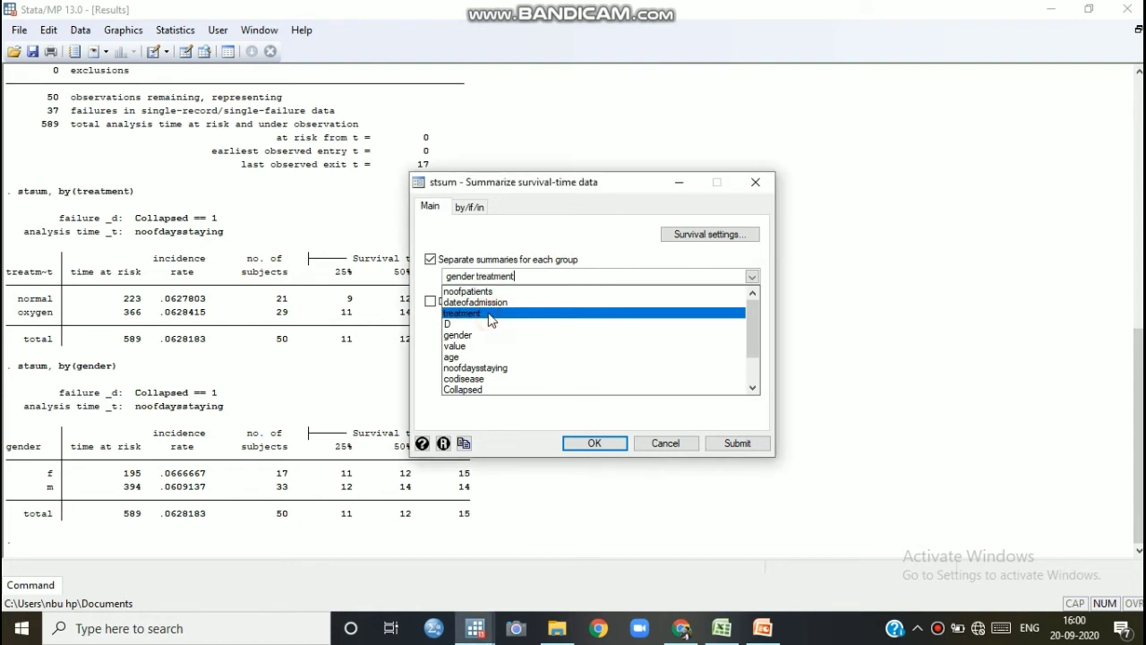
click(594, 445)
click(593, 444)
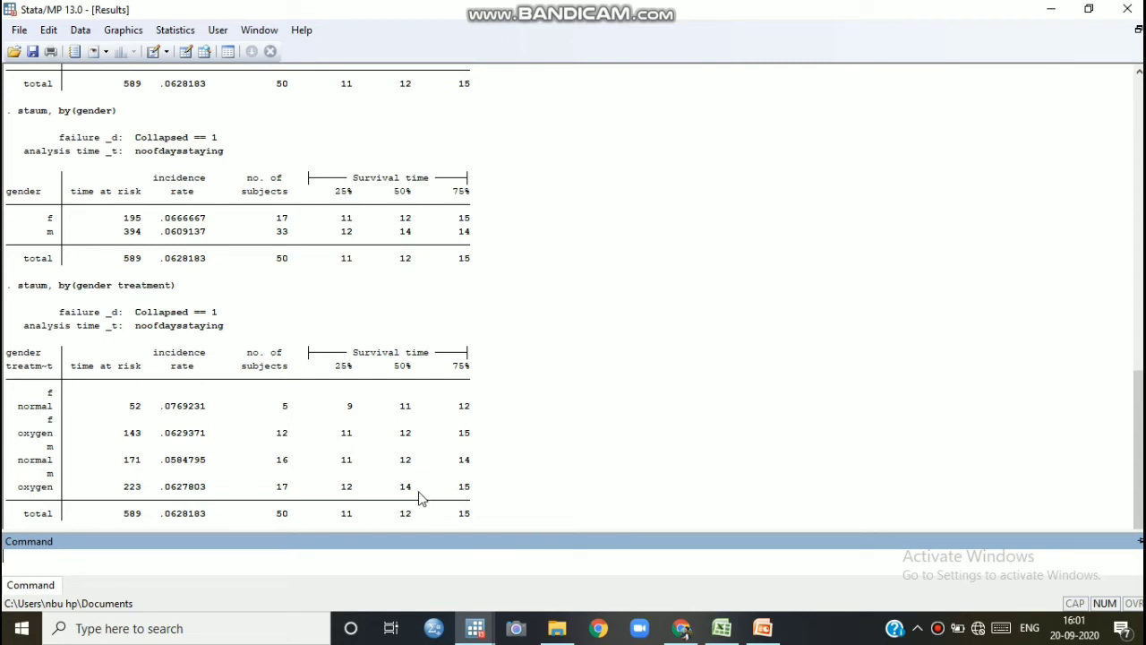
Graph the Kaplan-Meier survivor function with separate calculations by treatment.
scroll(258, 278, up, 2)
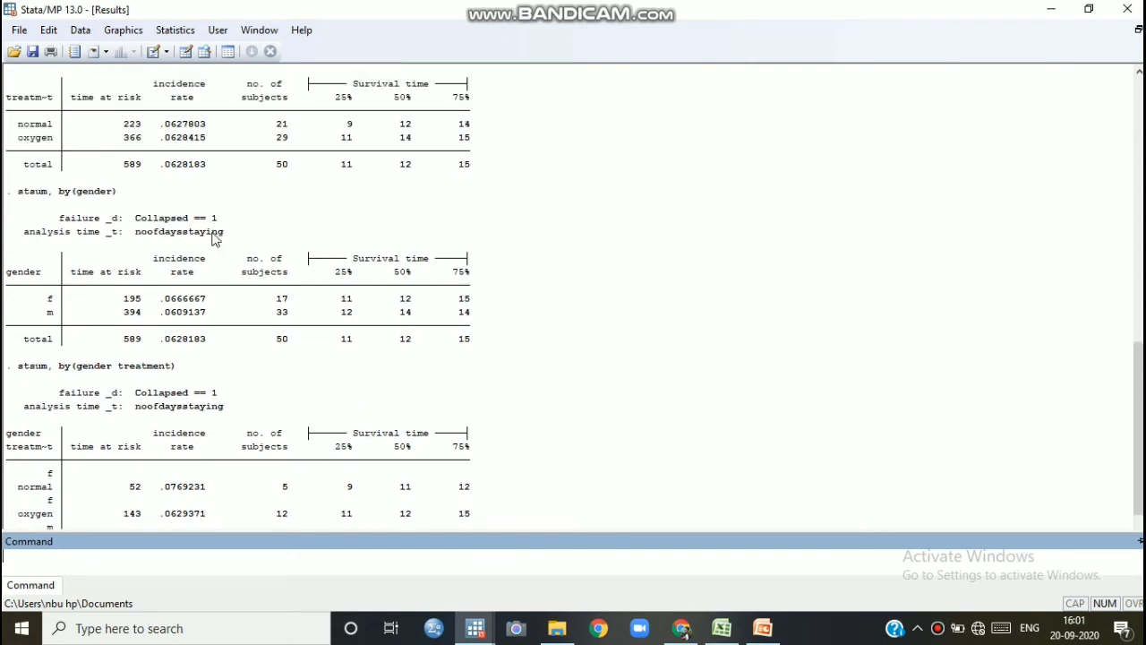
click(174, 34)
mouse_move(214, 366)
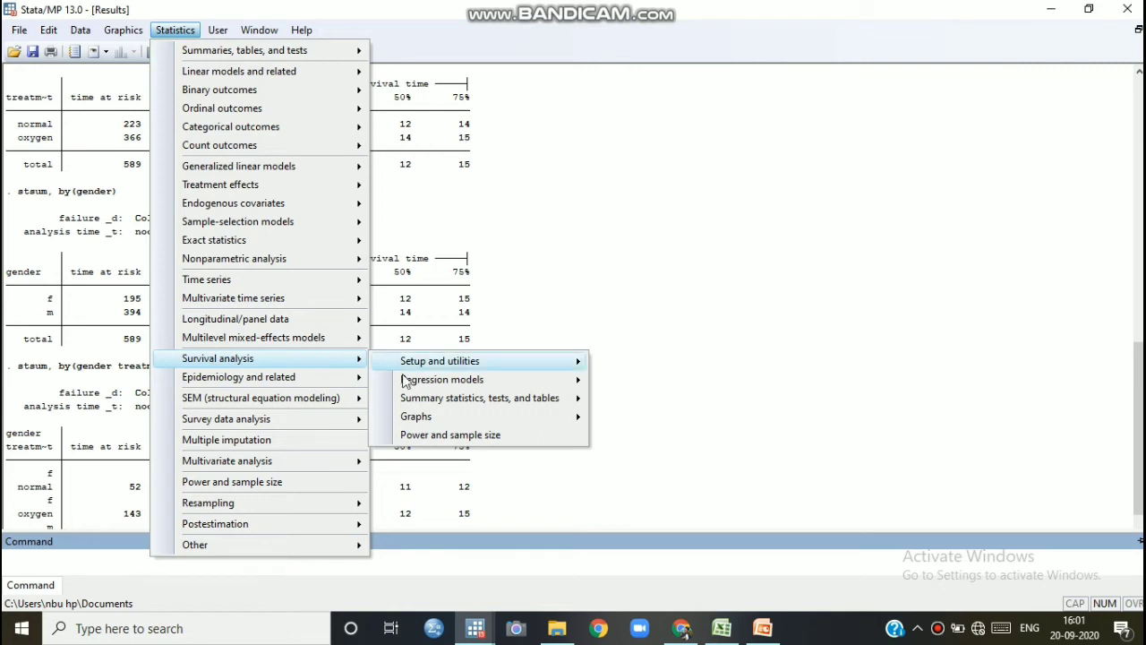
mouse_move(436, 418)
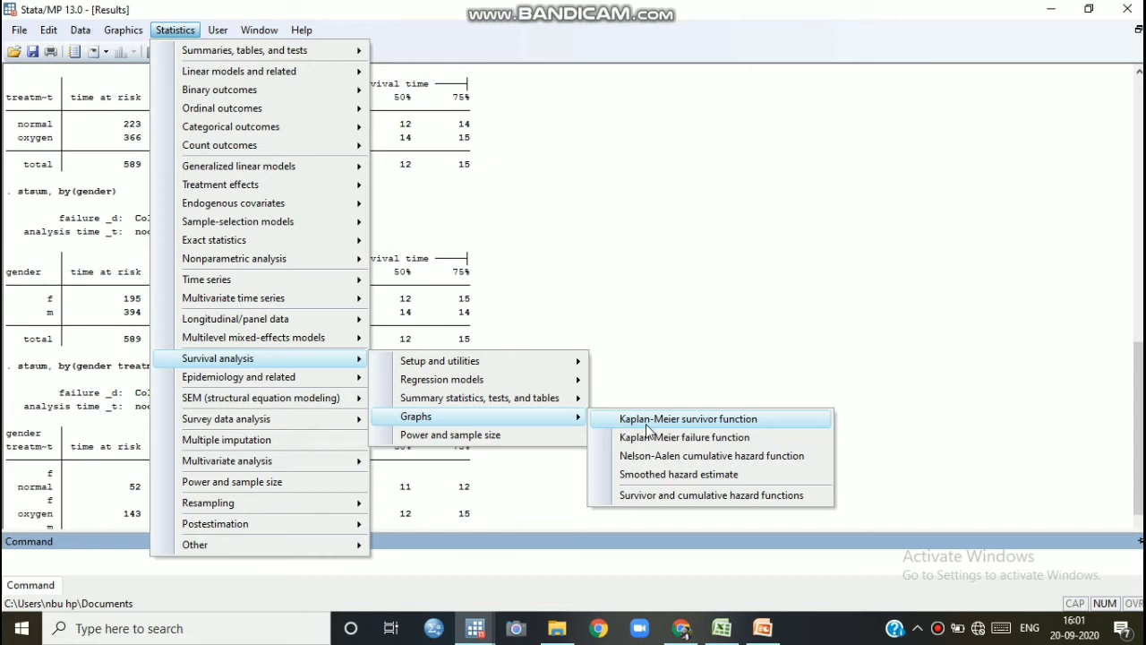
click(648, 421)
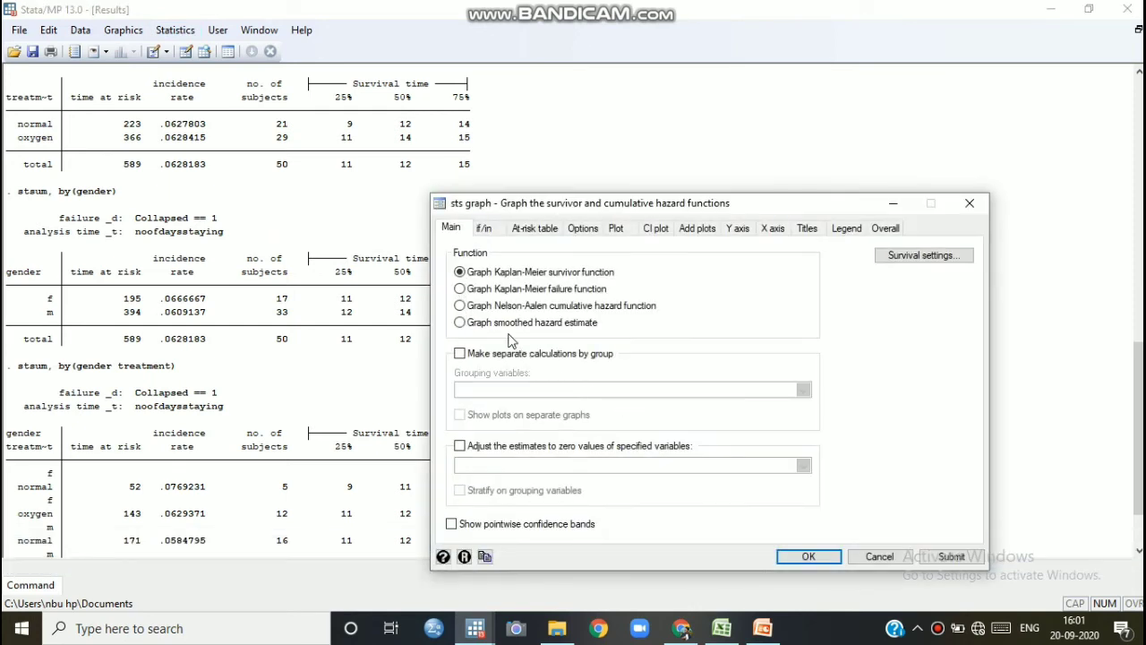
click(460, 353)
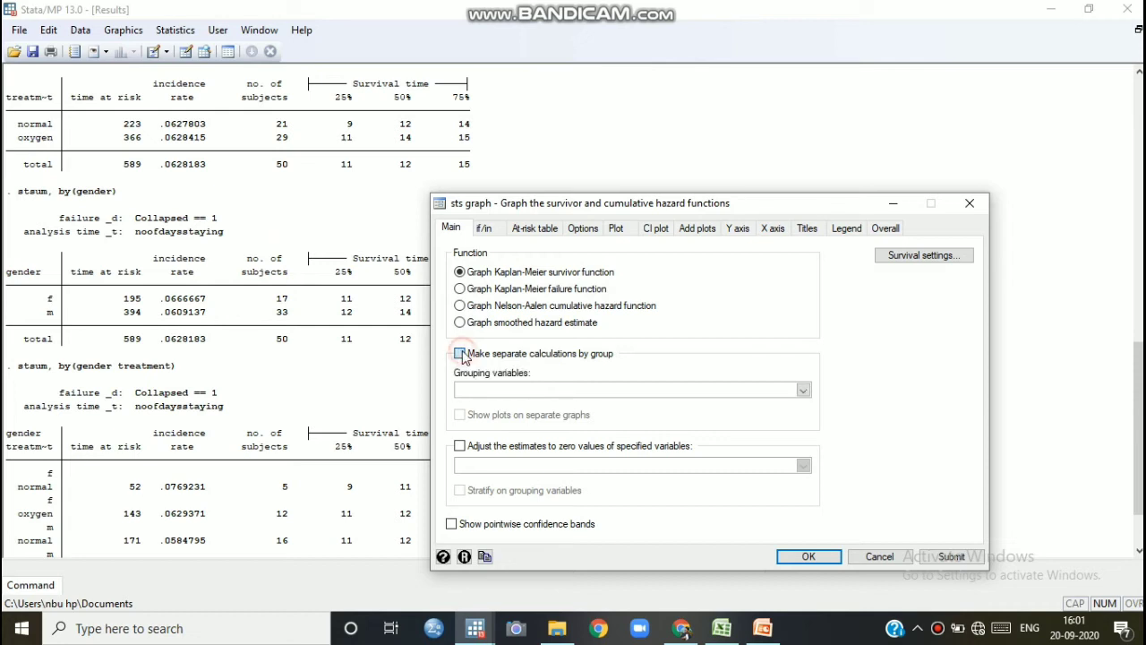
click(803, 391)
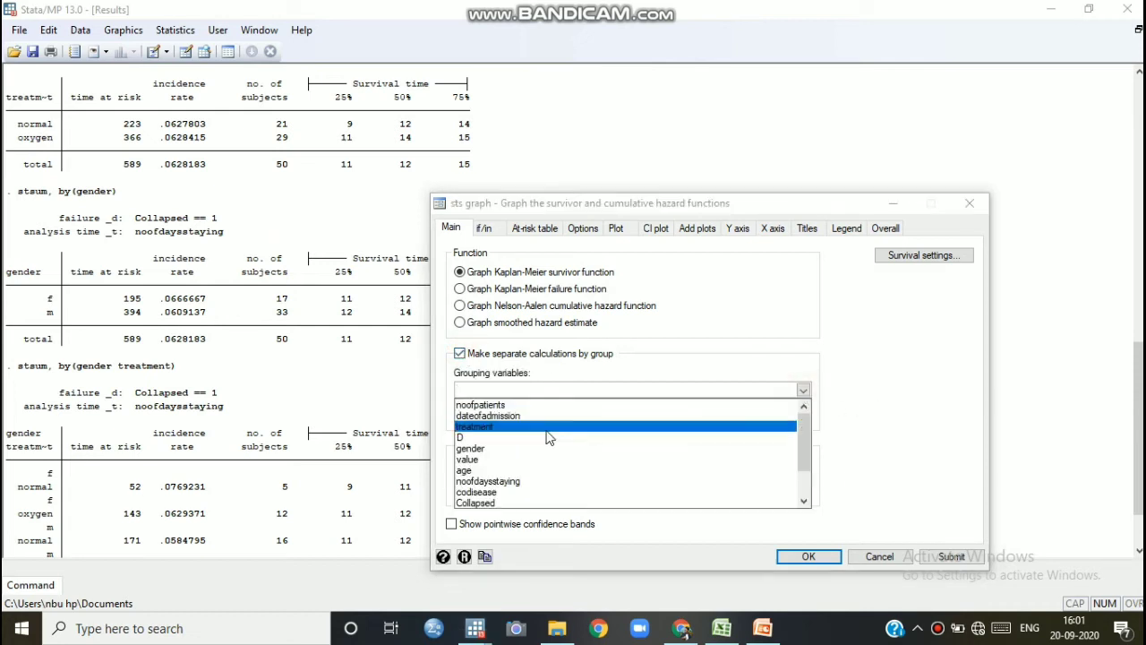
click(488, 427)
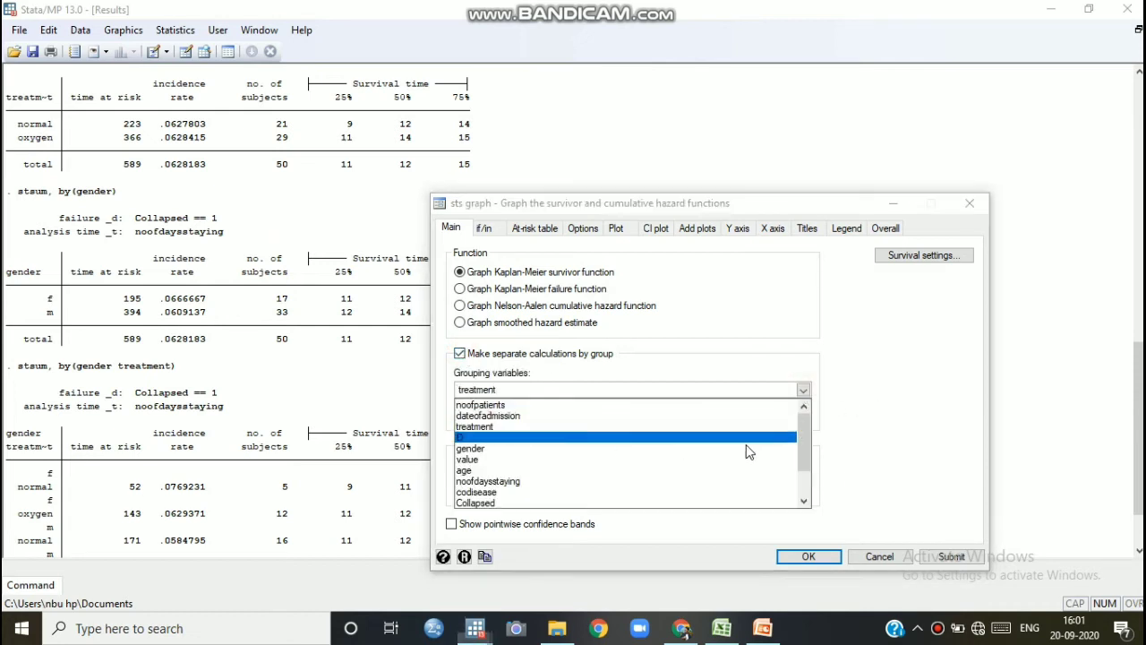
click(809, 557)
click(808, 557)
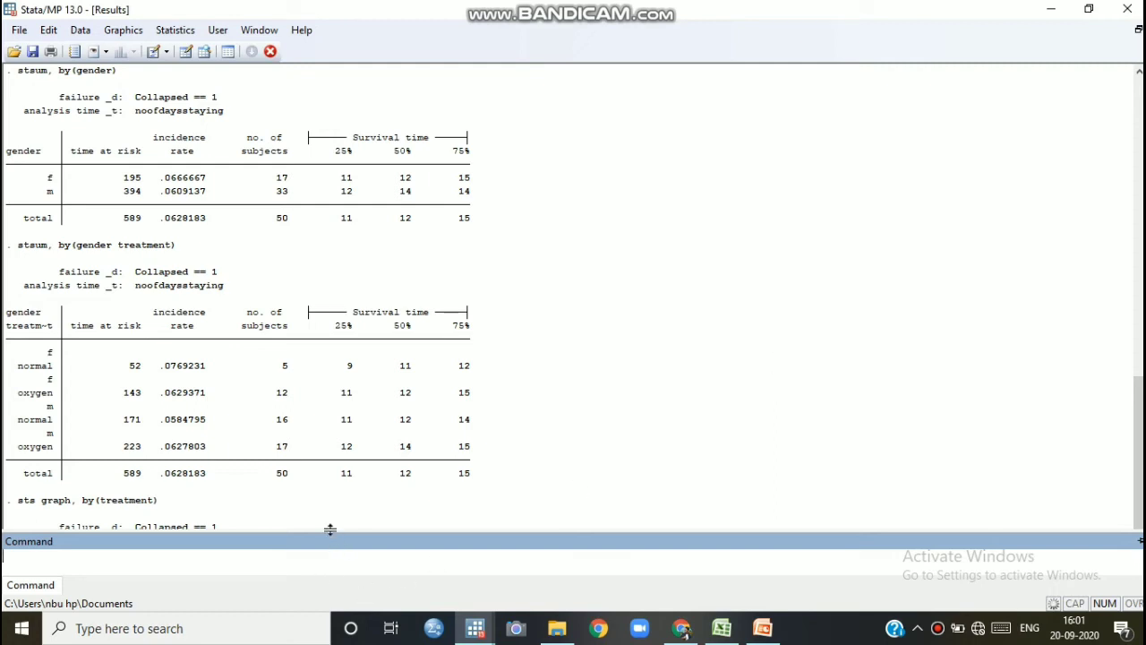
Examine the treatment groups' Kaplan-Meier curves in the maximized graph window and minimize it.
drag(330, 530, 330, 539)
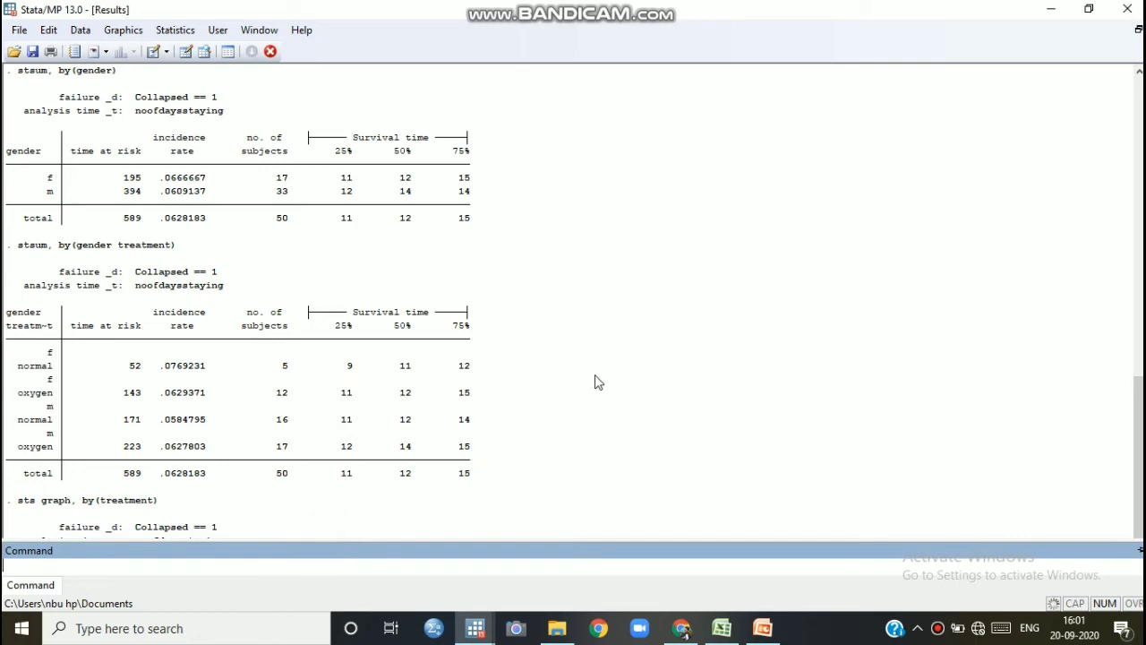
mouse_move(1136, 403)
mouse_down()
mouse_move(1135, 293)
mouse_move(1135, 409)
mouse_up()
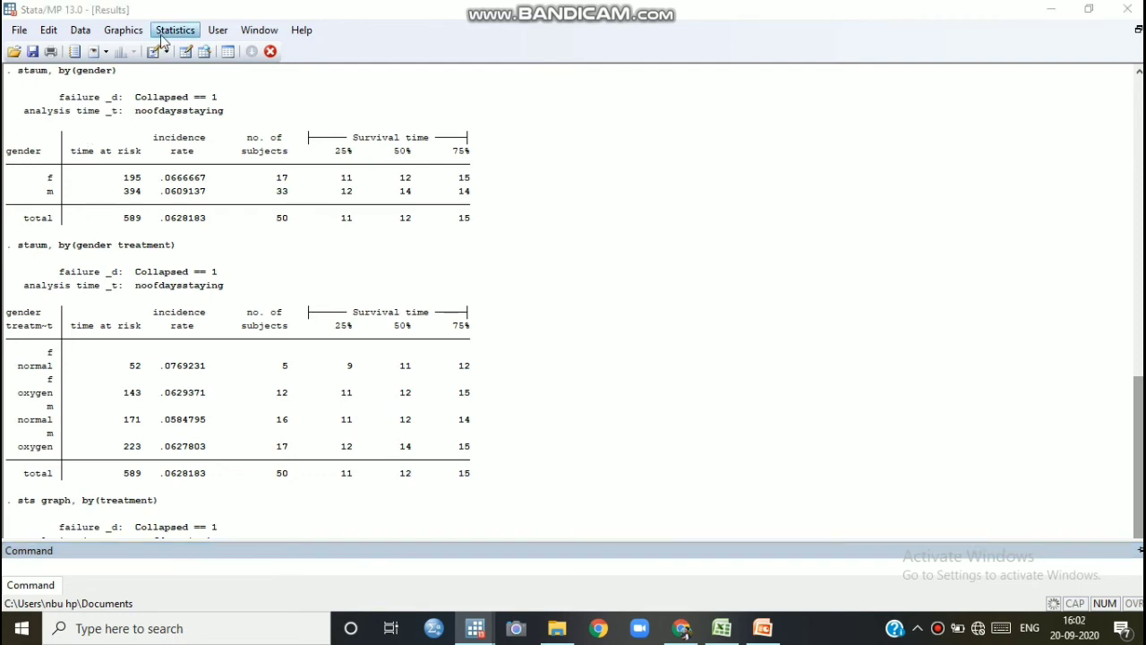
click(475, 14)
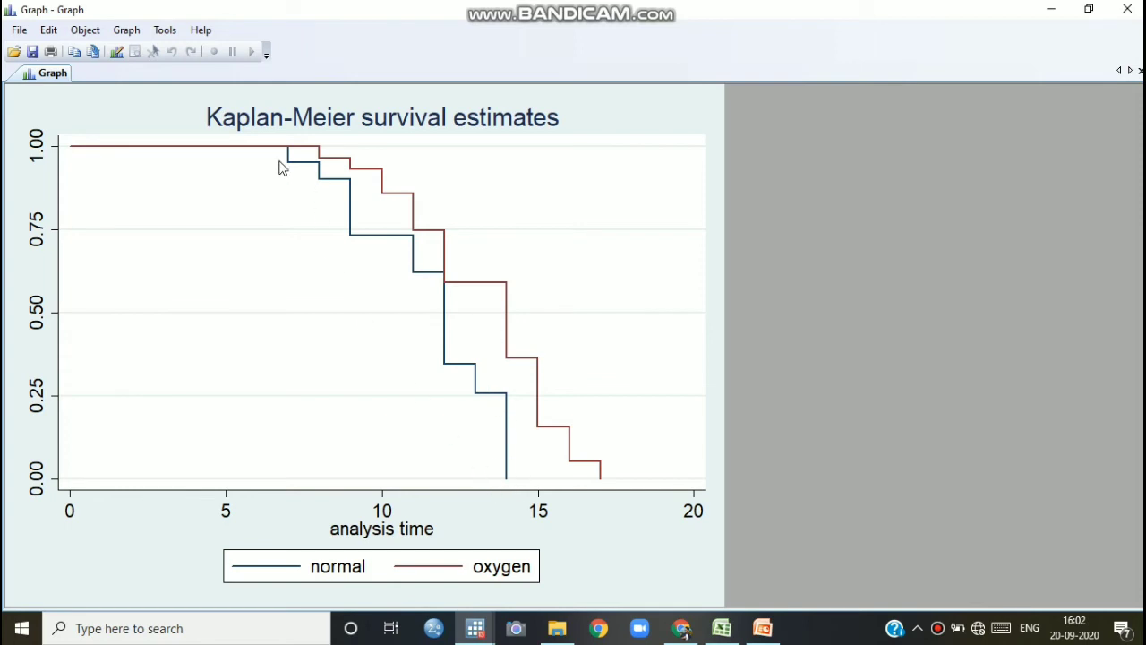
click(1051, 9)
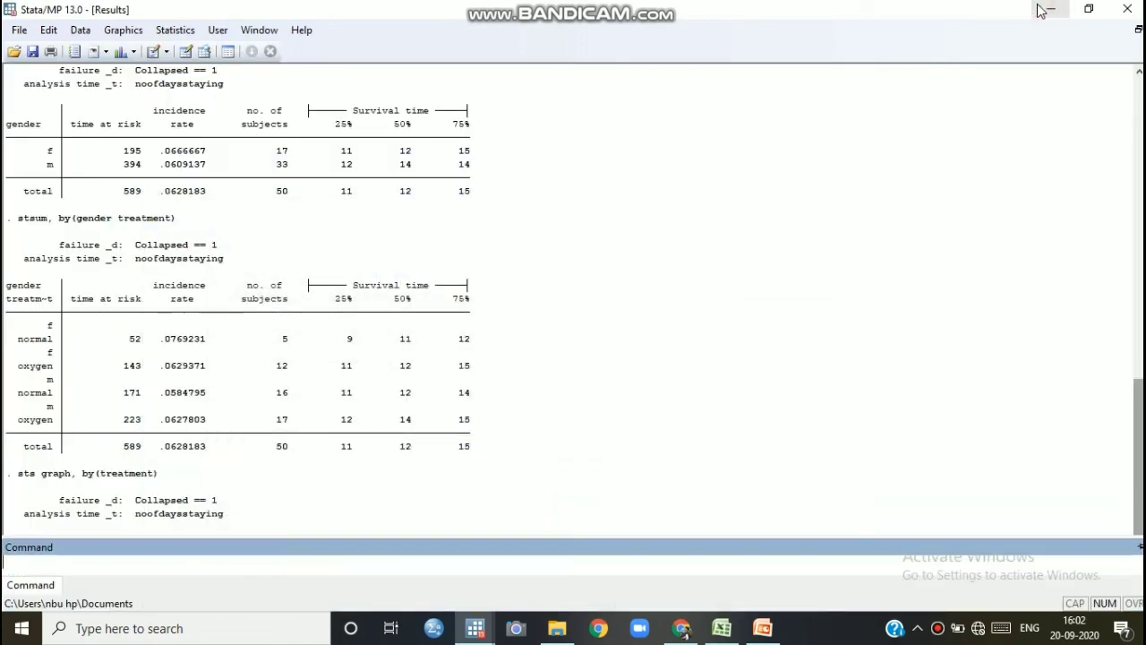
Graph the Kaplan-Meier survivor function grouped by gender and treatment, and view the curves in a maximized window before minimizing it.
click(175, 30)
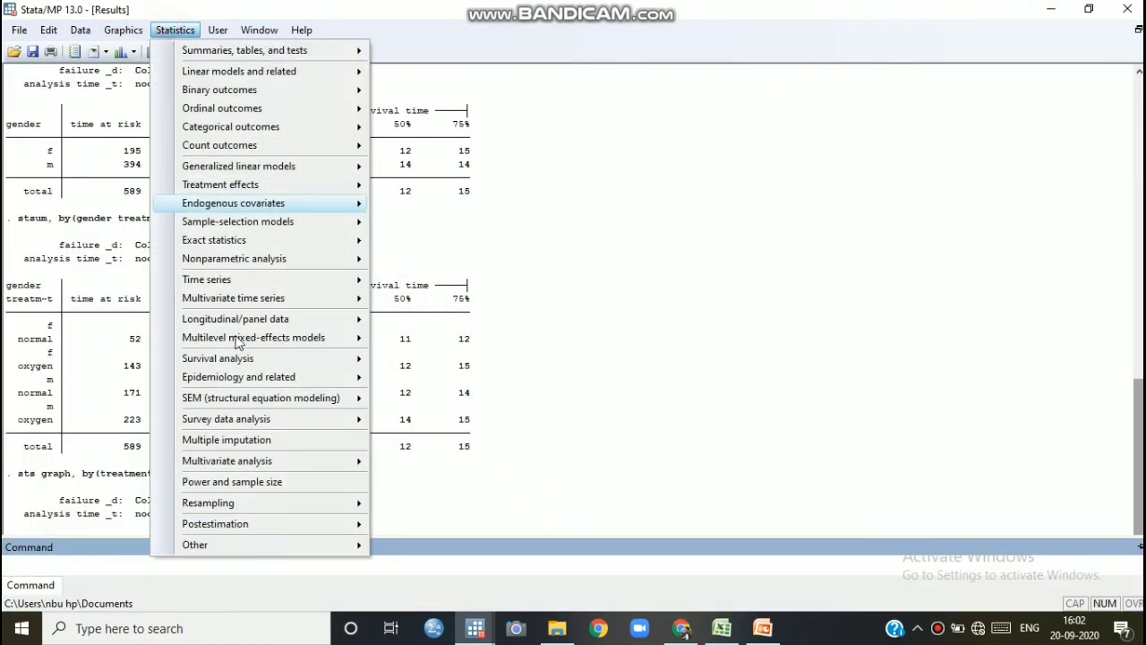
mouse_move(221, 363)
mouse_move(421, 415)
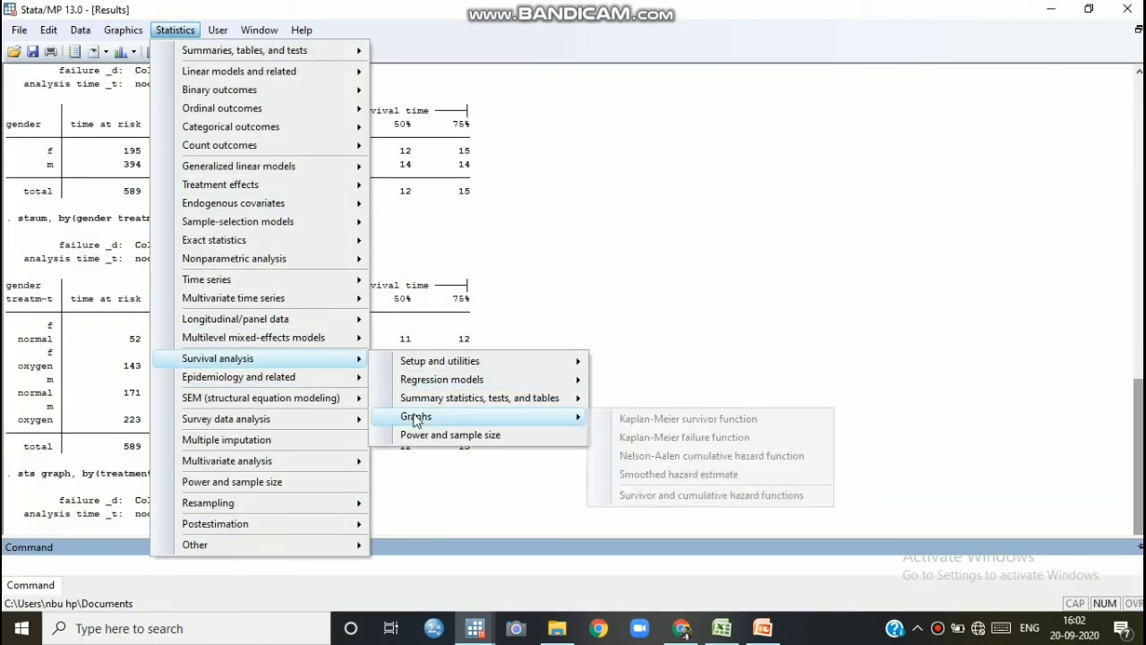
click(617, 420)
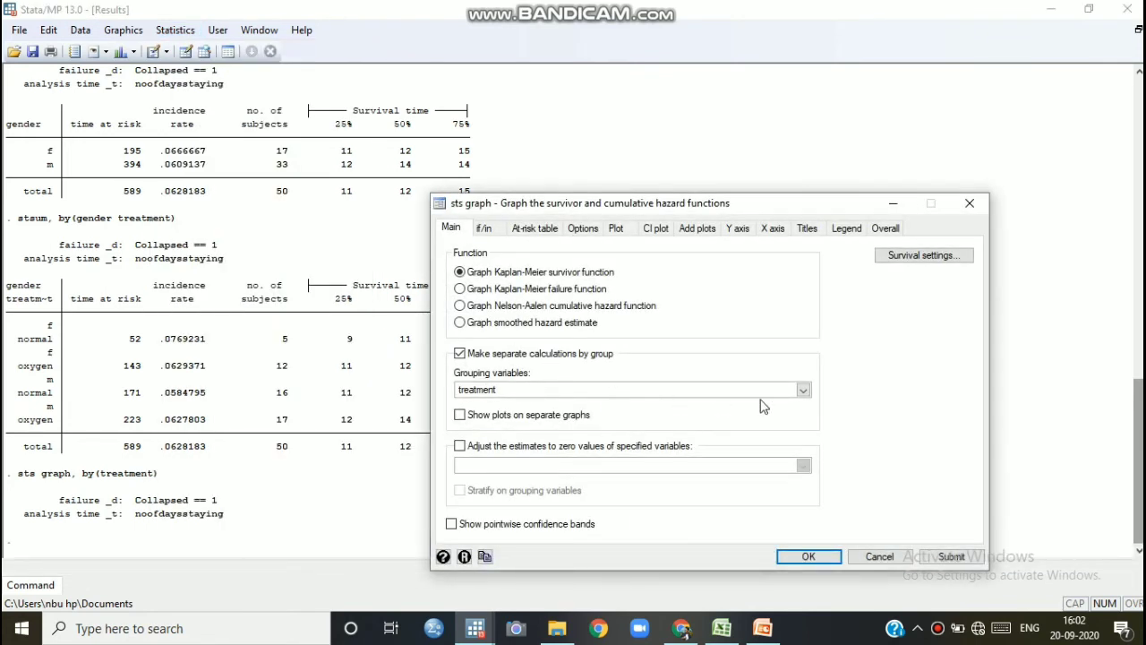
click(803, 390)
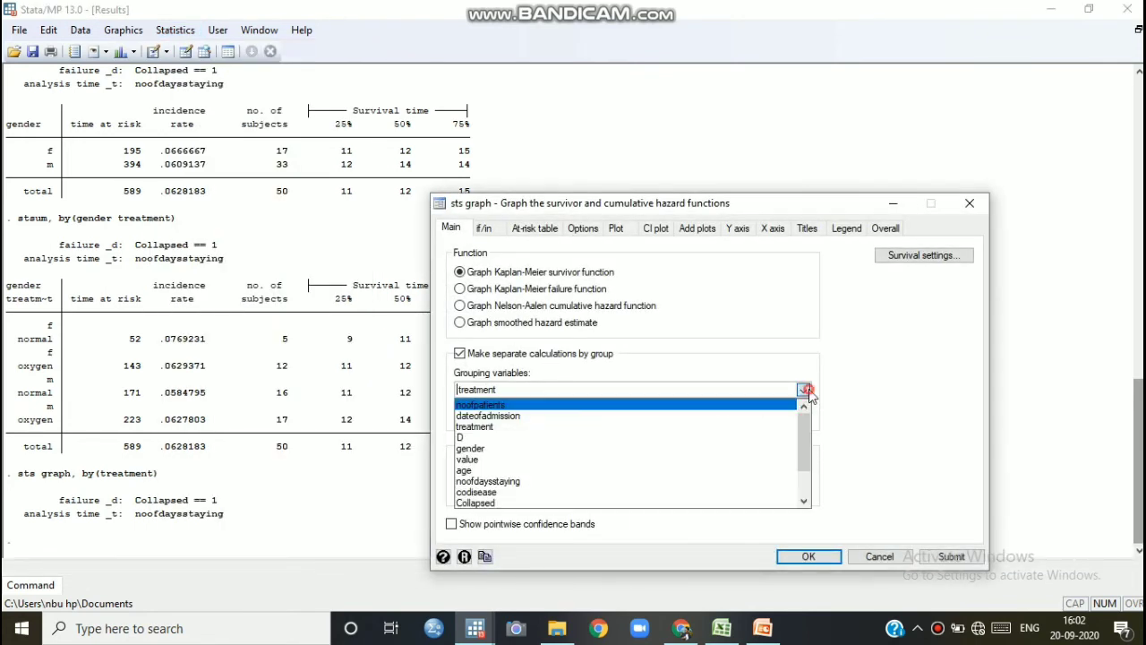
click(470, 447)
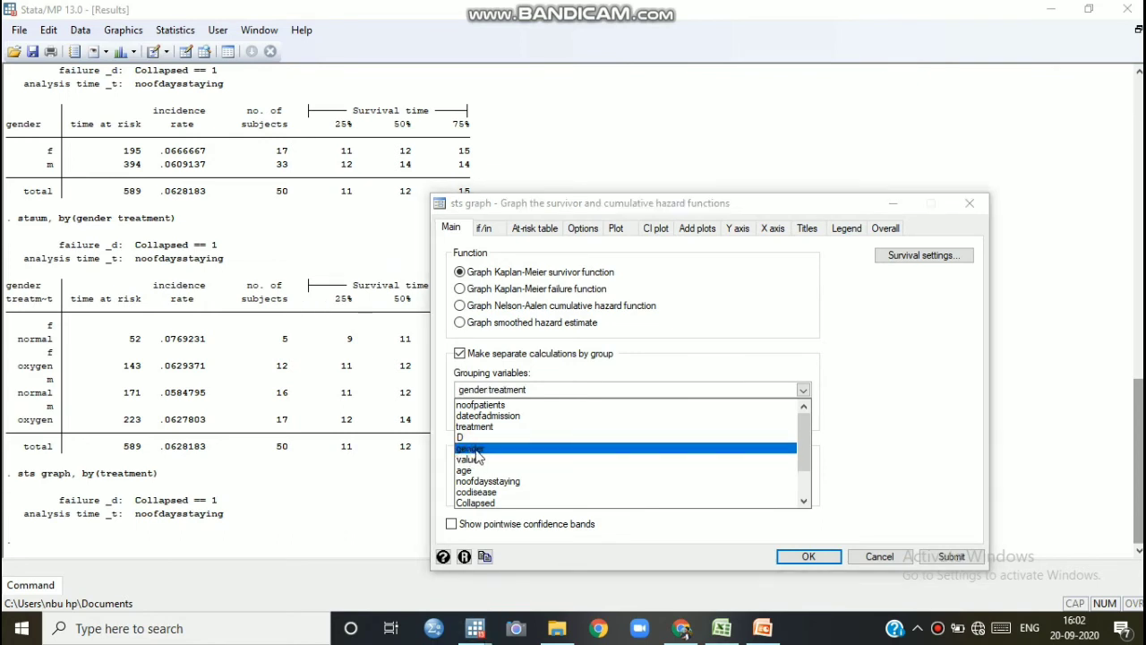
click(807, 557)
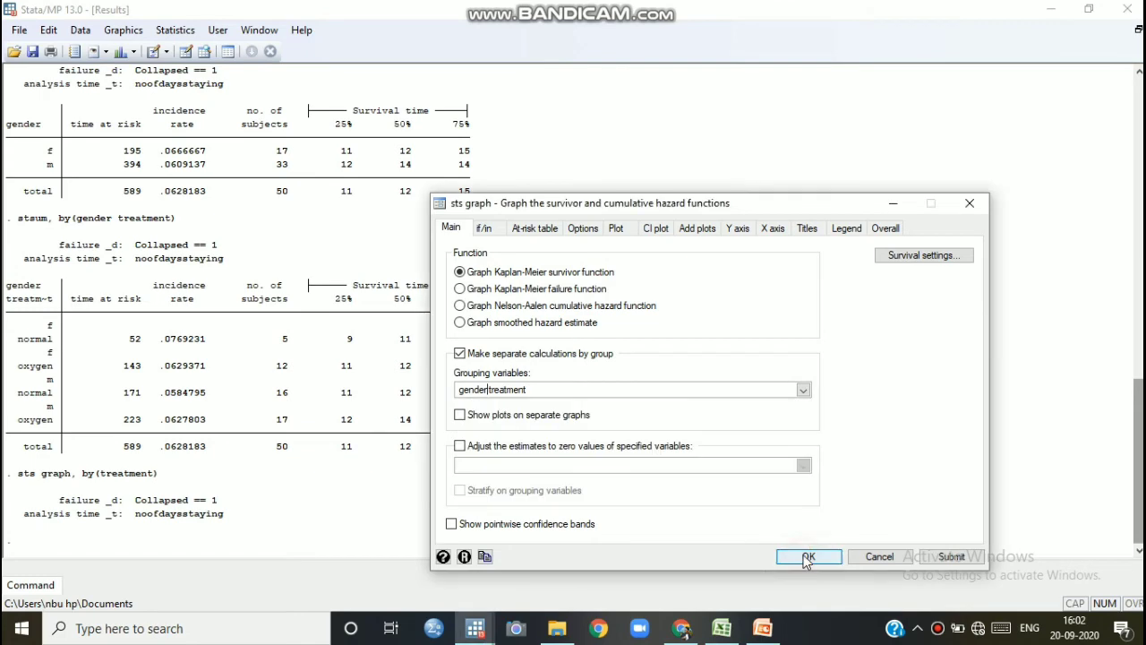
click(806, 556)
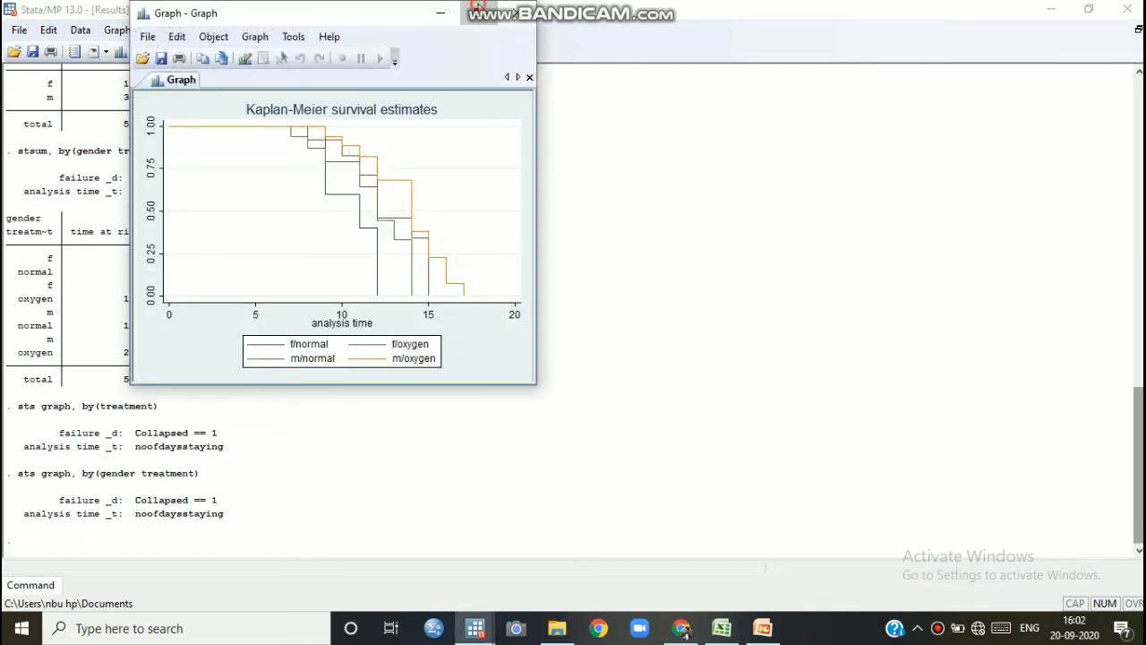
click(481, 12)
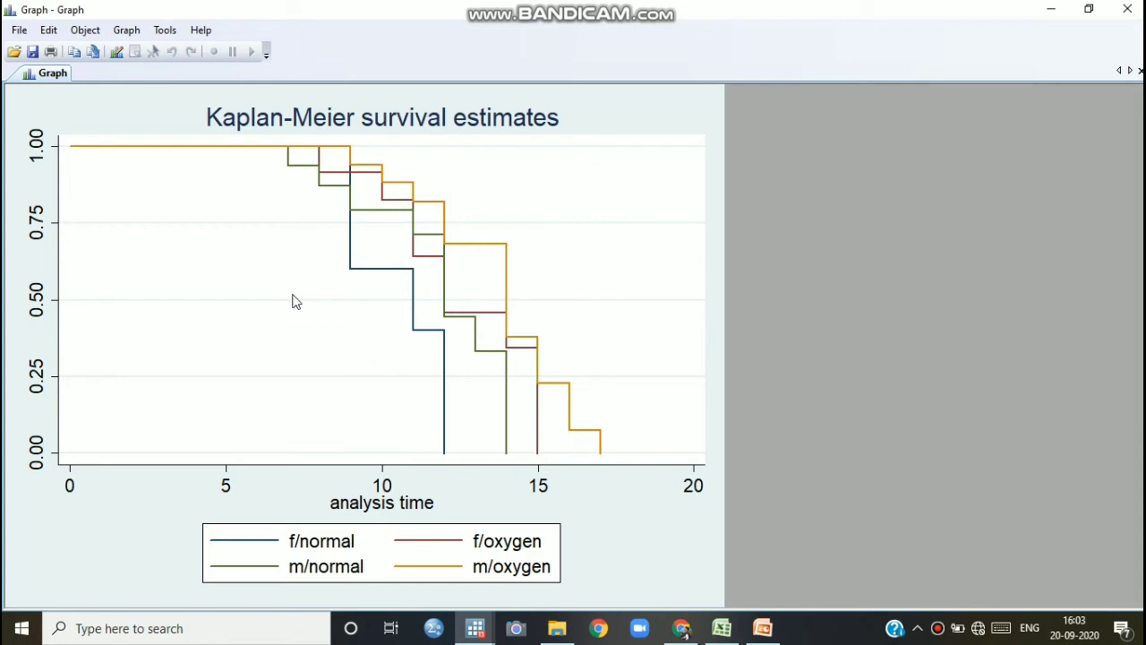
click(1044, 19)
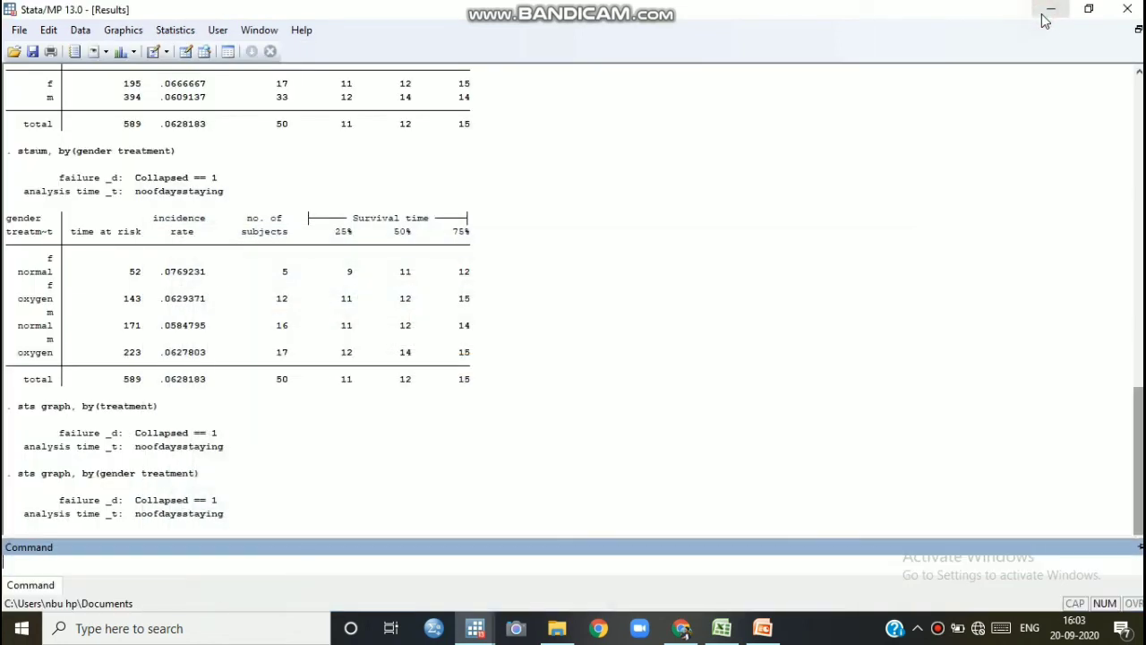
Try to fit a Cox proportional hazards model with D, value, age, noofdaysstaying and codisease as independent variables.
click(182, 35)
mouse_move(209, 366)
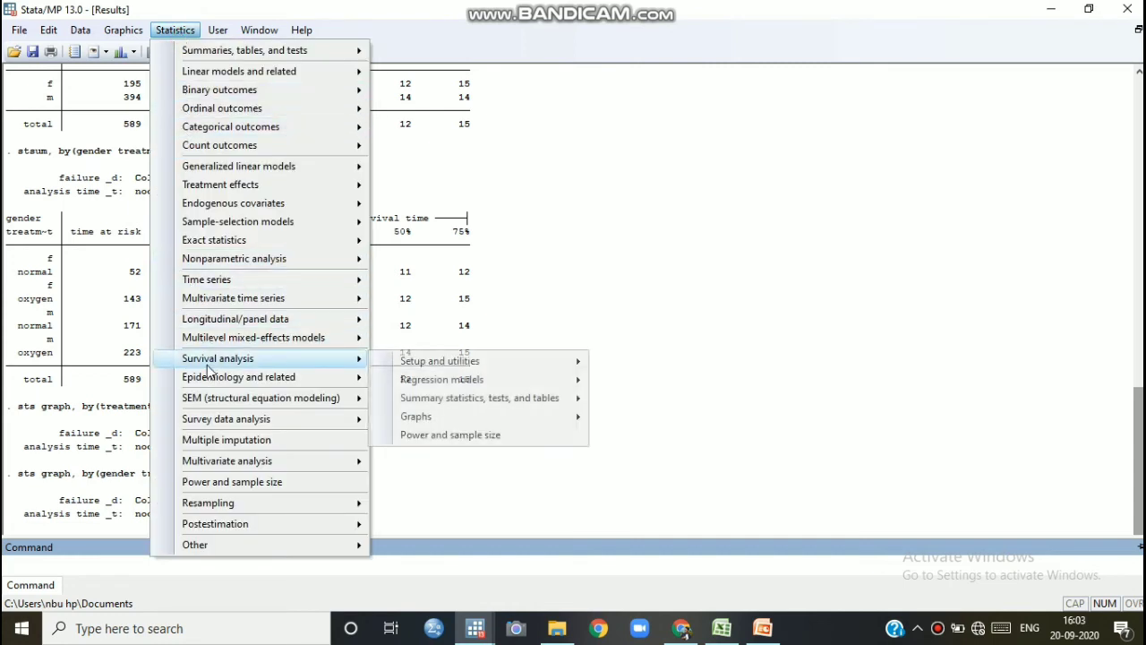
mouse_move(434, 383)
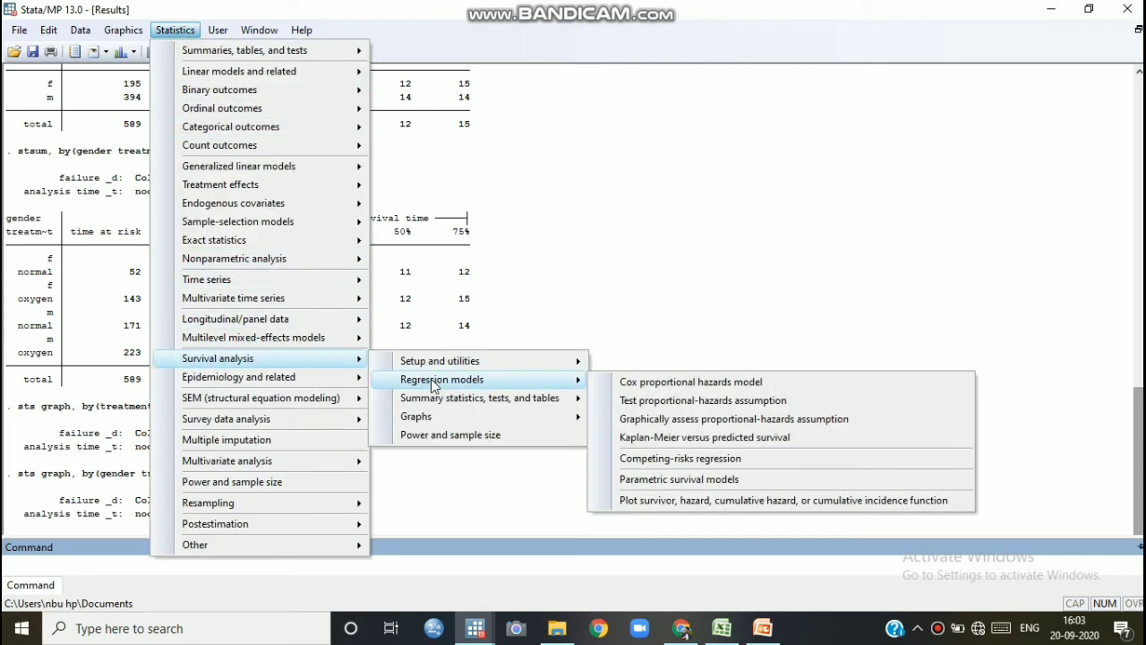
click(642, 386)
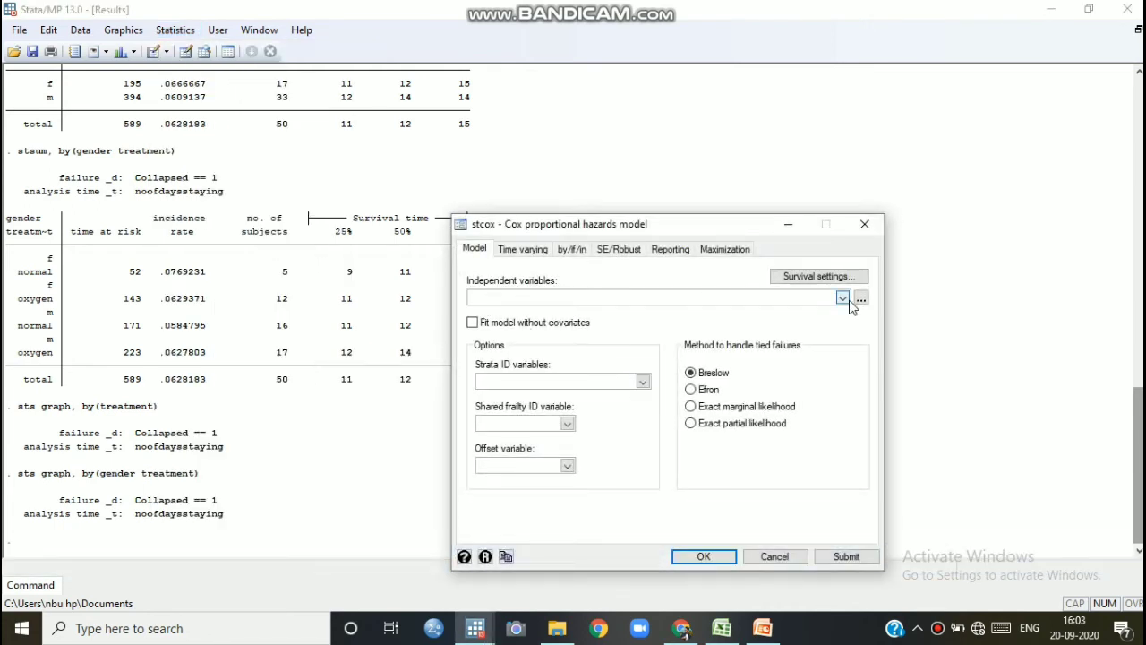
click(843, 299)
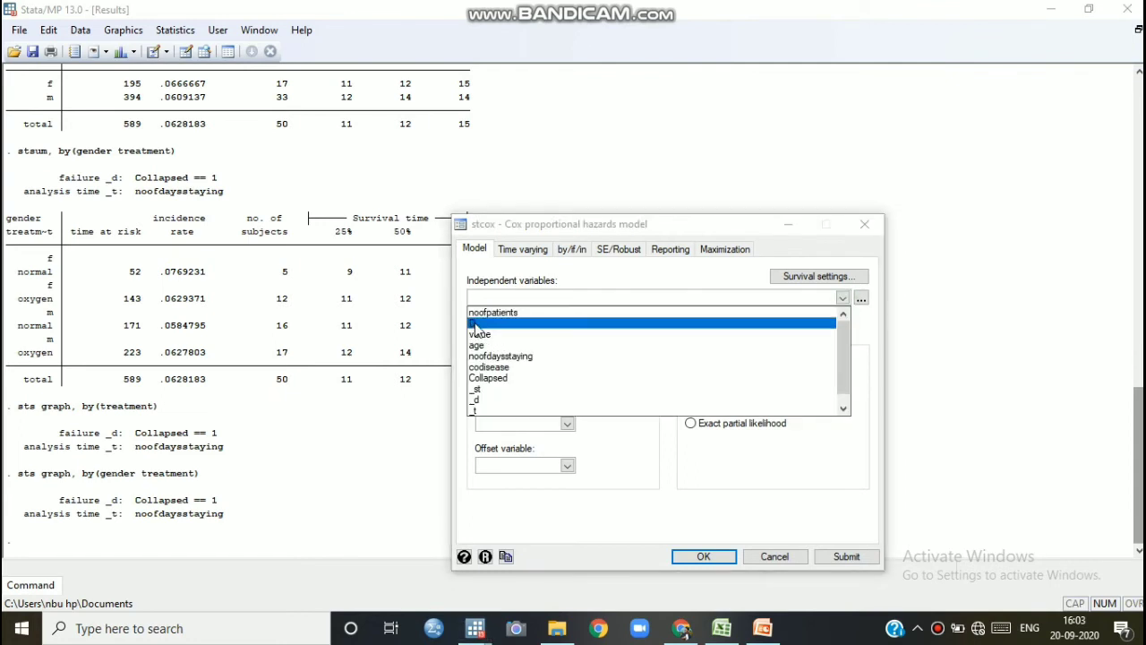
click(474, 323)
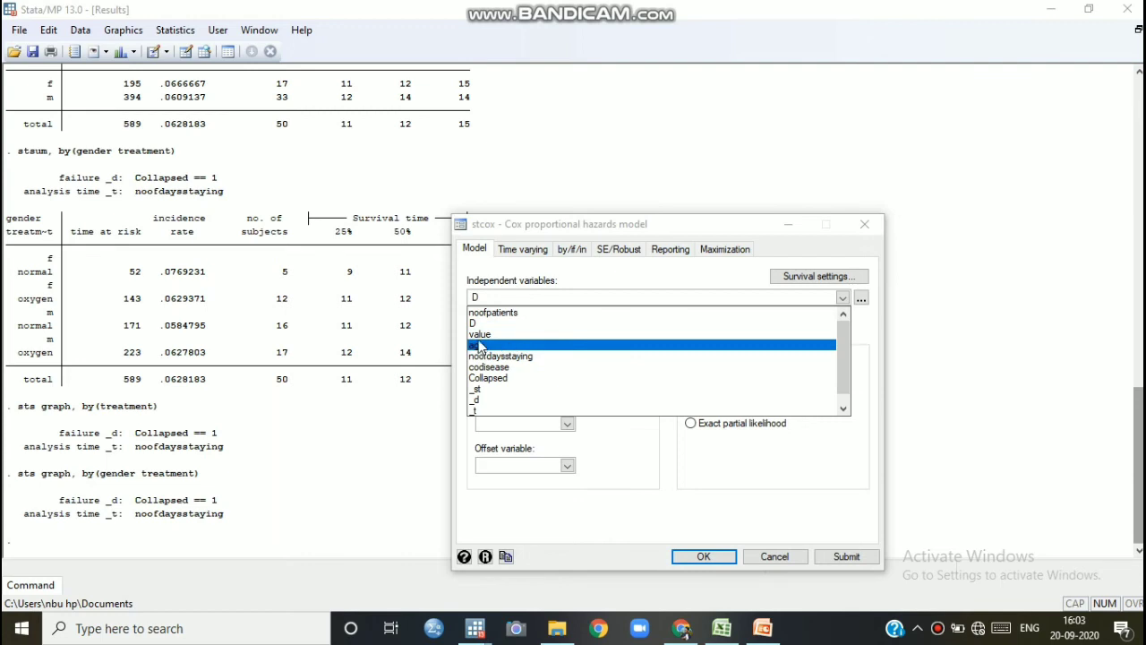
click(479, 336)
click(480, 348)
click(518, 357)
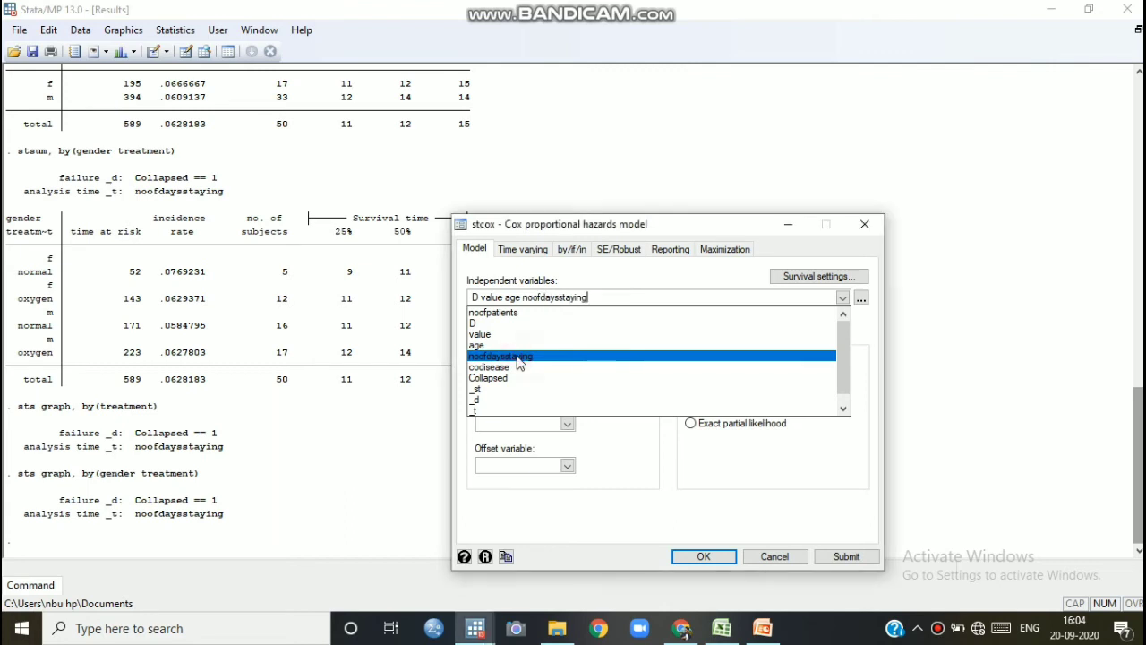
click(507, 368)
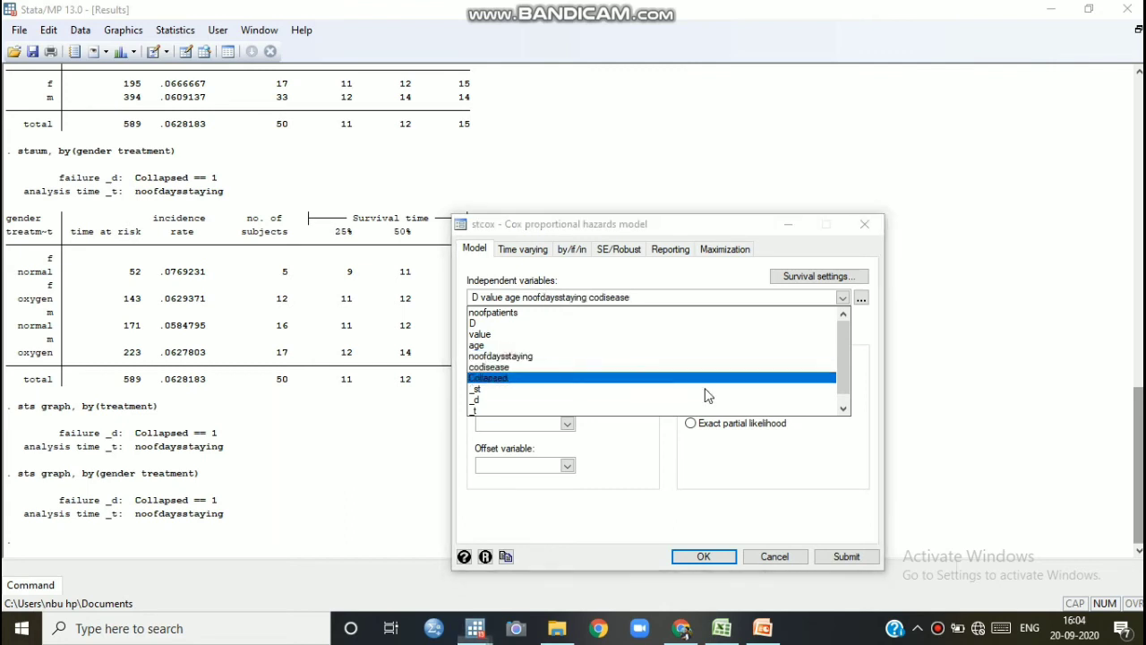
click(703, 557)
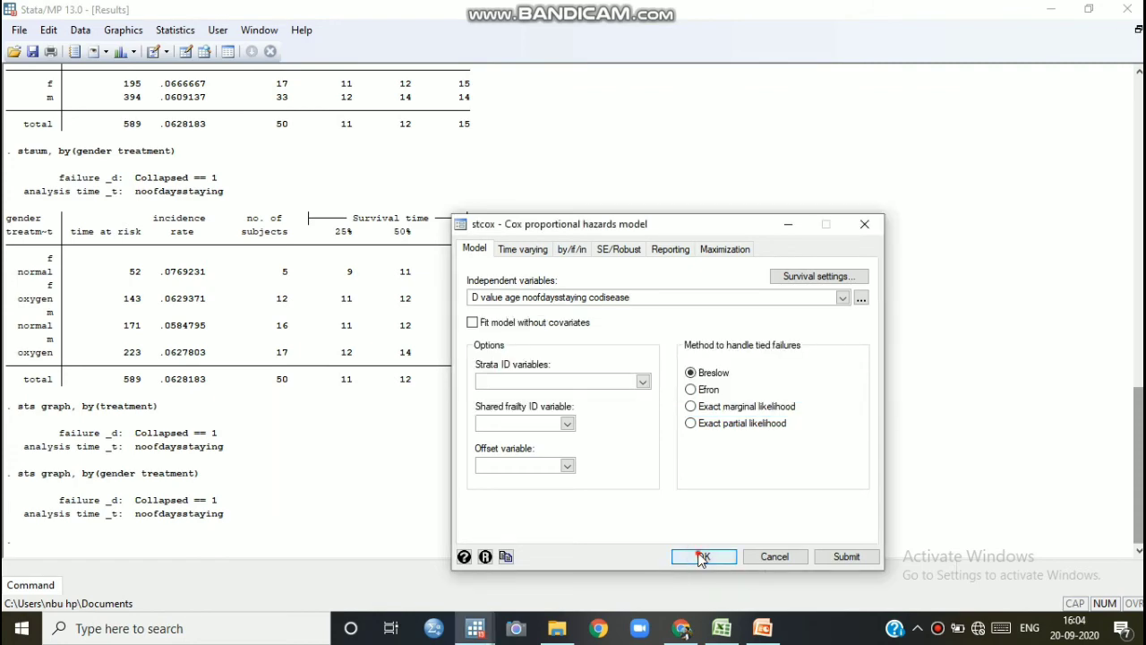
click(703, 557)
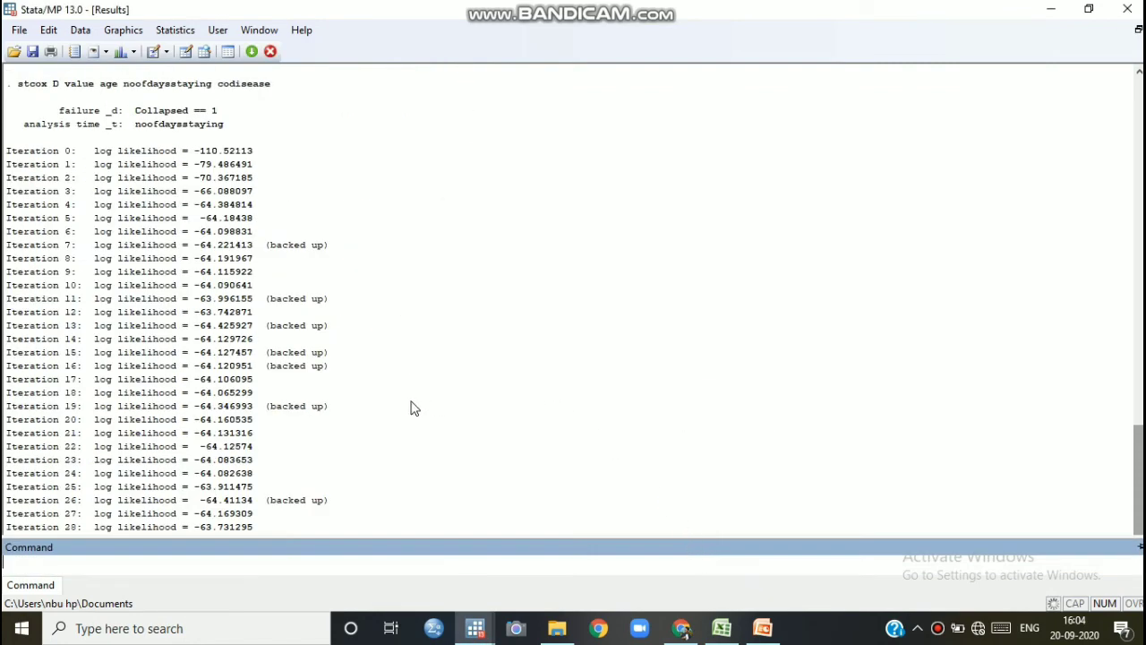
Page through the Cox regression's iteration log to its end and review the listed log likelihoods.
scroll(468, 325, up, 3)
scroll(468, 325, down, 2)
drag(1137, 512, 1137, 429)
click(147, 528)
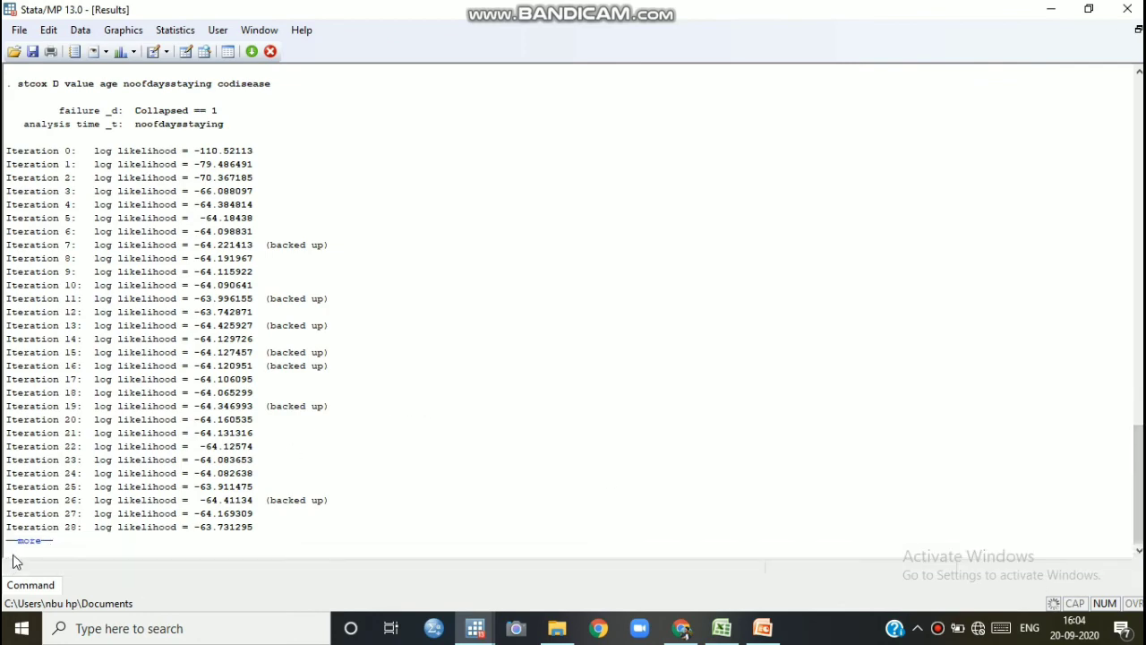
click(21, 542)
click(22, 543)
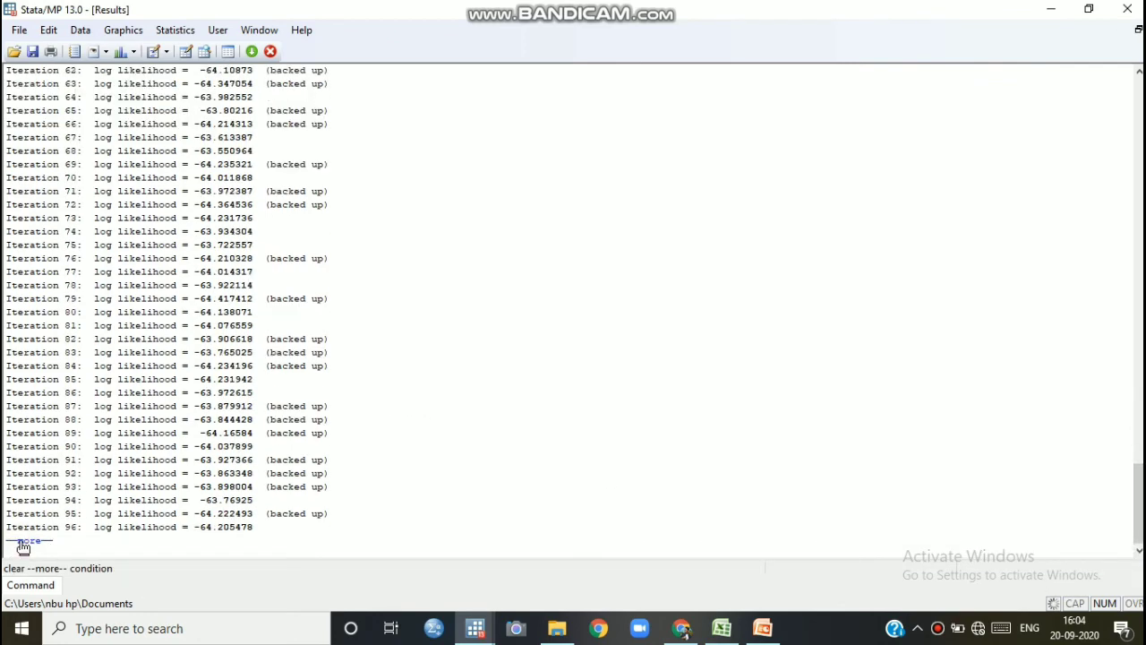
click(22, 543)
click(23, 543)
click(23, 543)
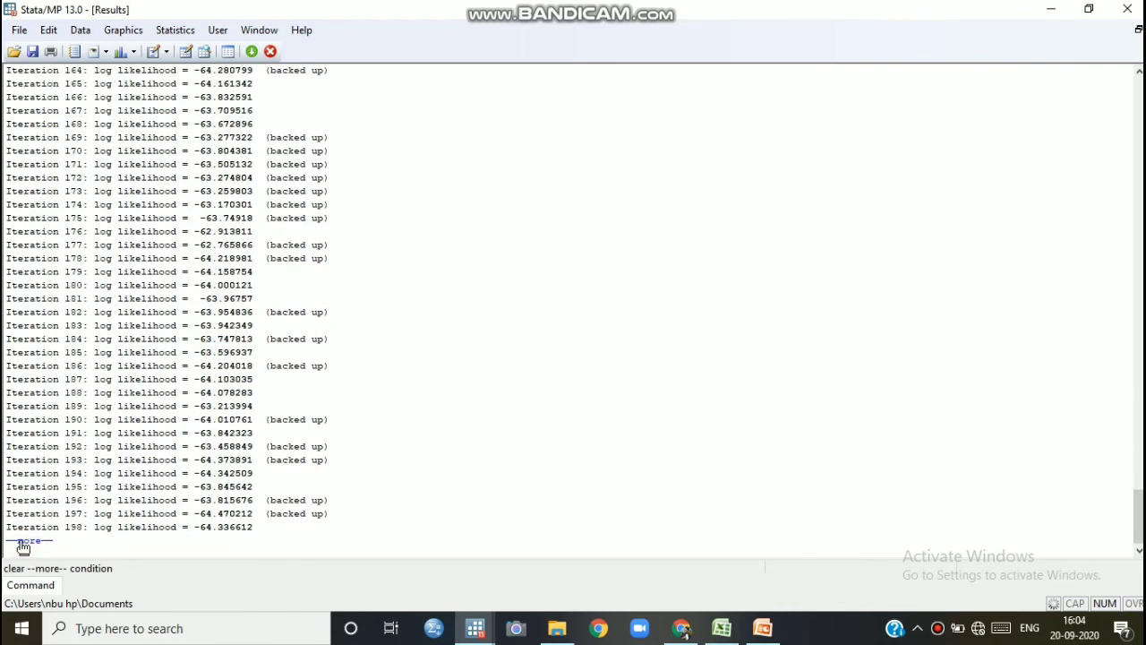
click(22, 543)
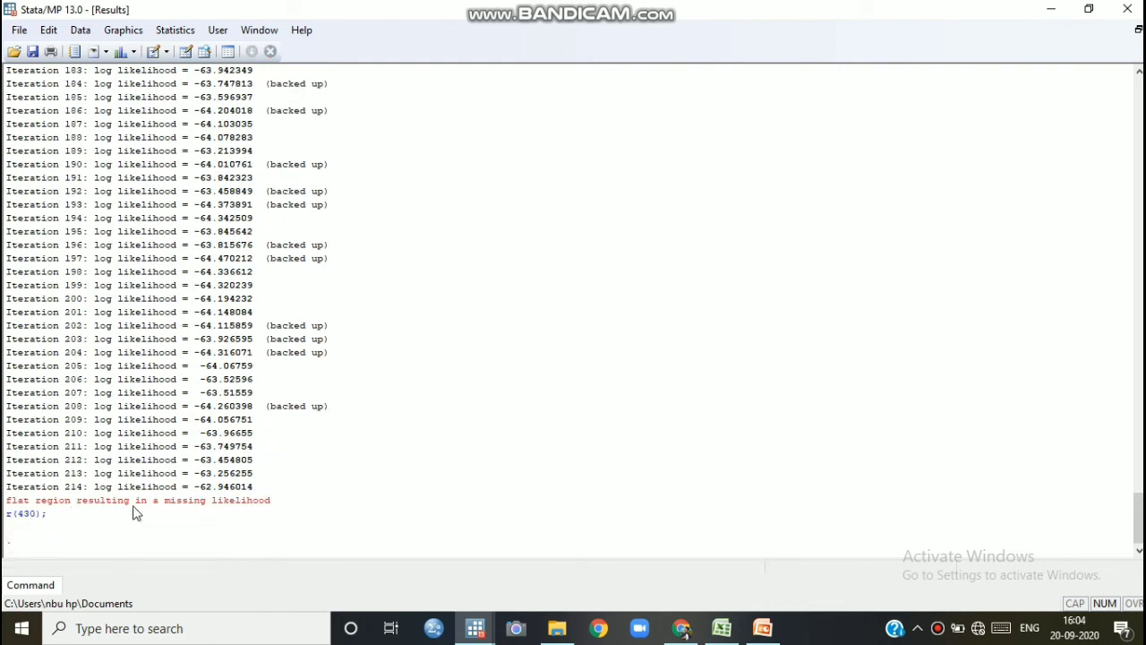
scroll(361, 486, up, 4)
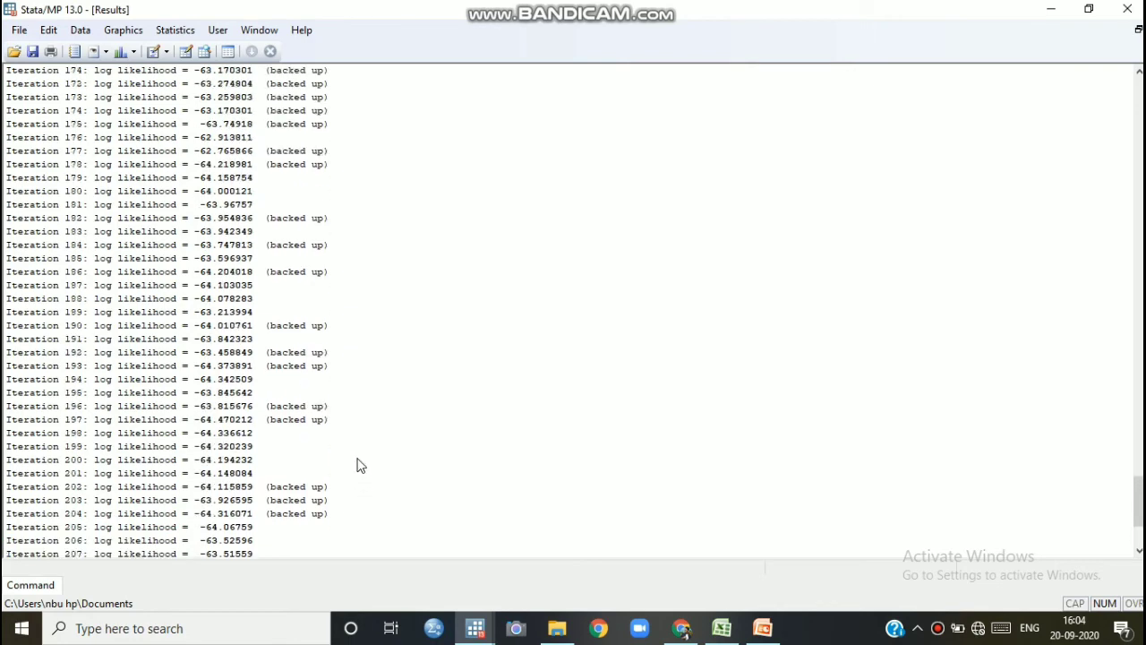
scroll(356, 464, up, 1)
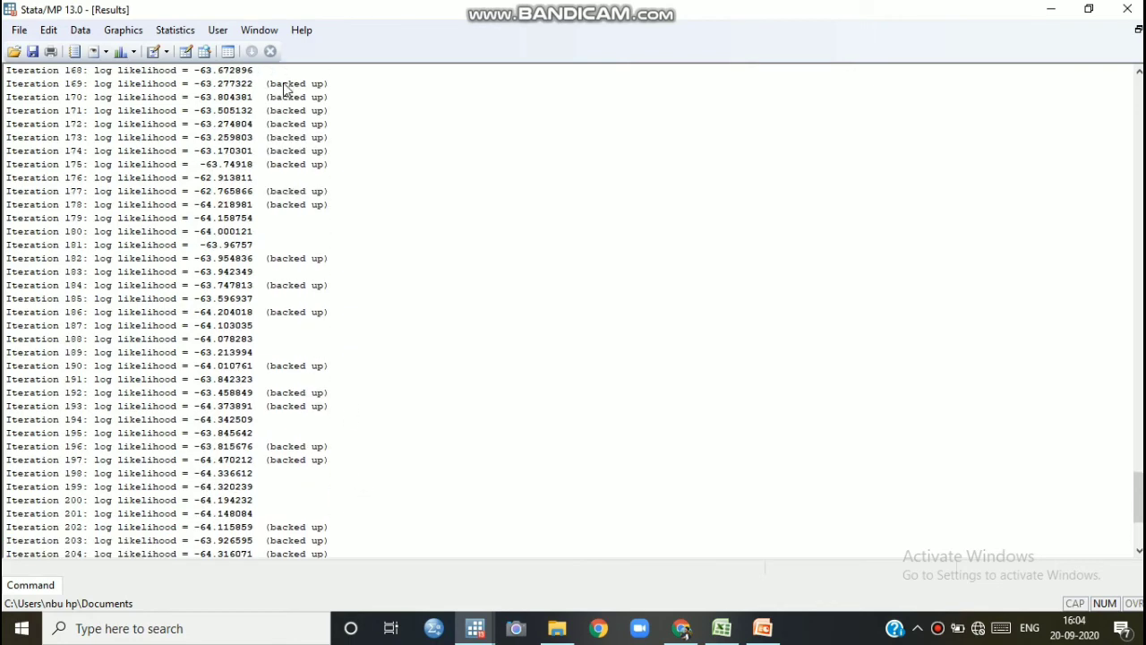
Refit the Cox model without codisease, using D, value, age and noofdaysstaying, and page through to the complete output.
click(175, 33)
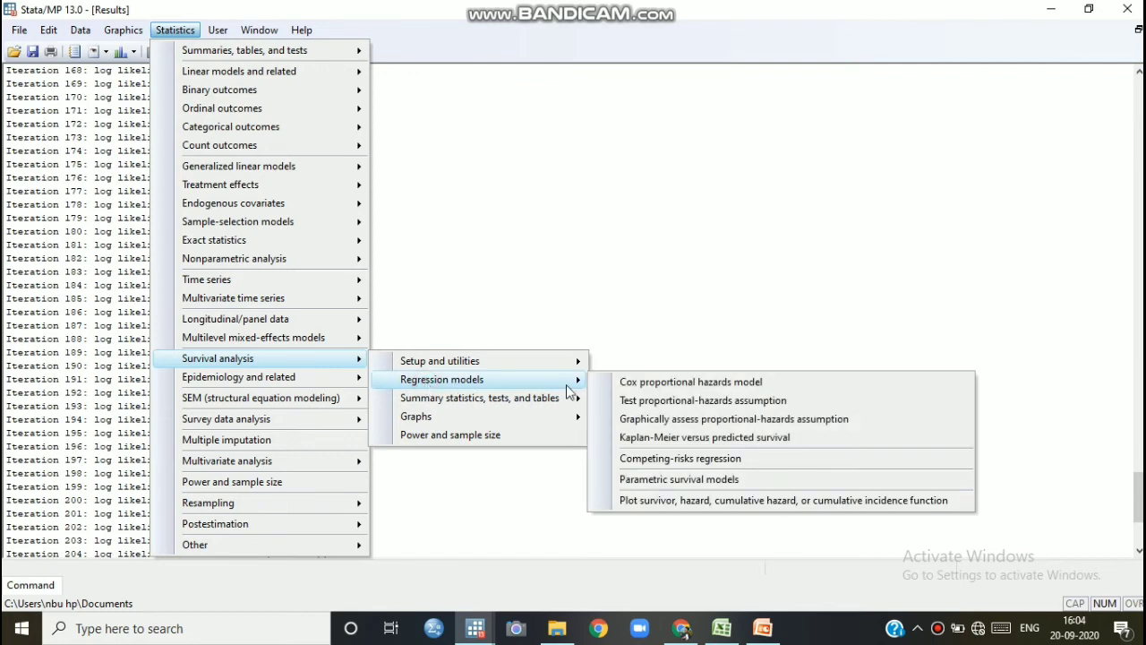
click(645, 385)
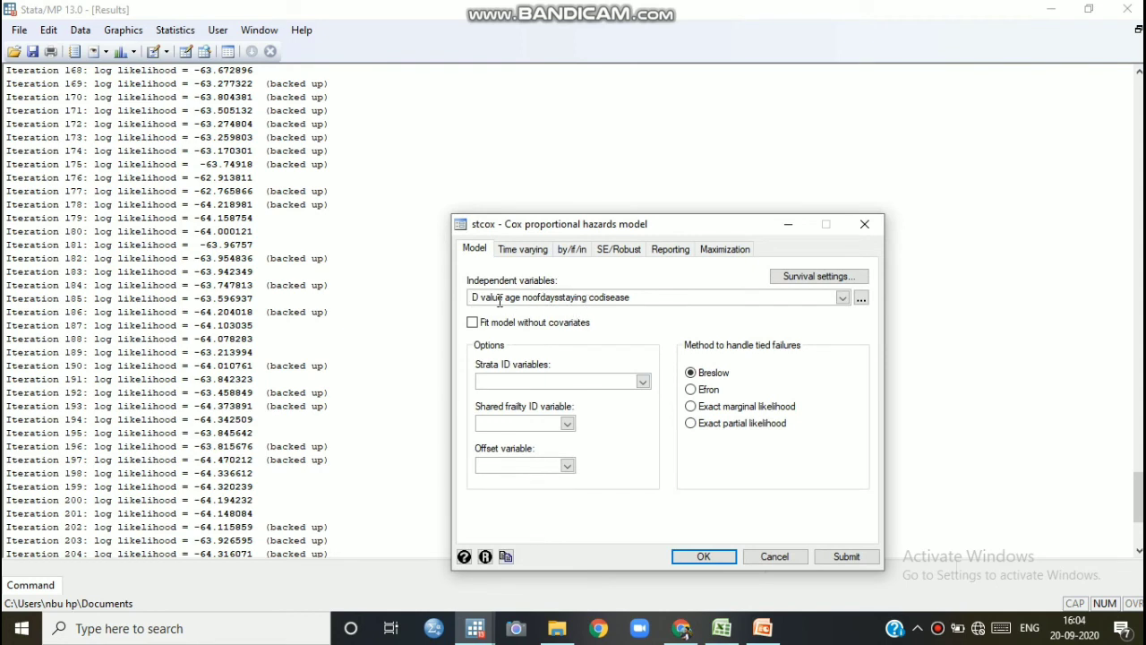
drag(590, 298, 650, 296)
key(BackSpace)
click(705, 557)
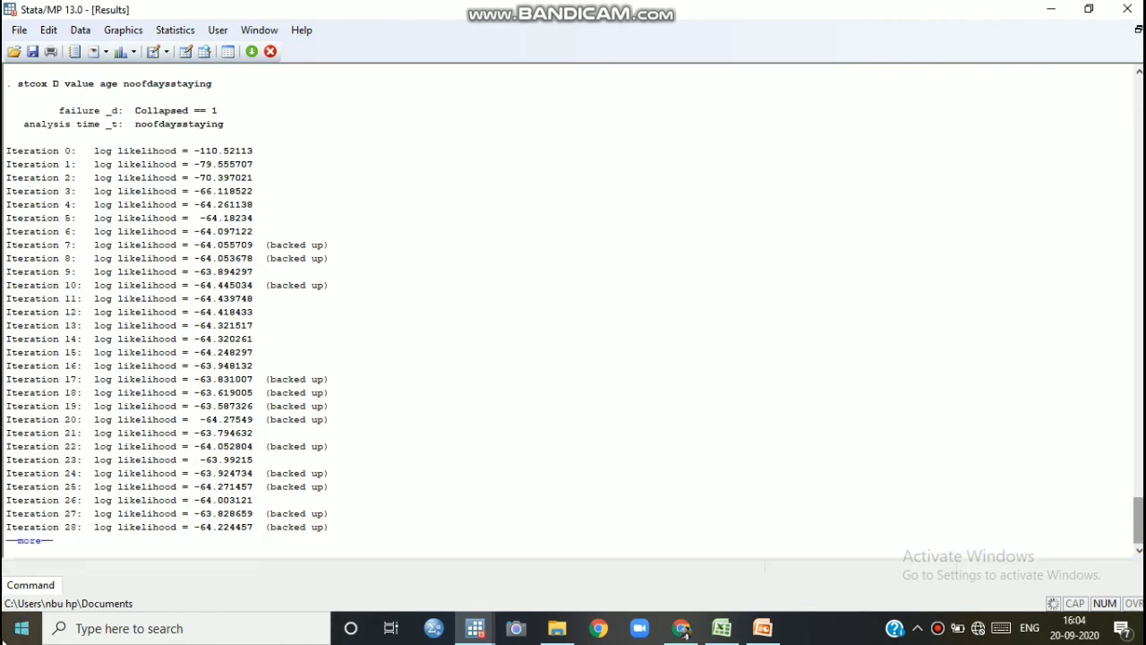
click(32, 541)
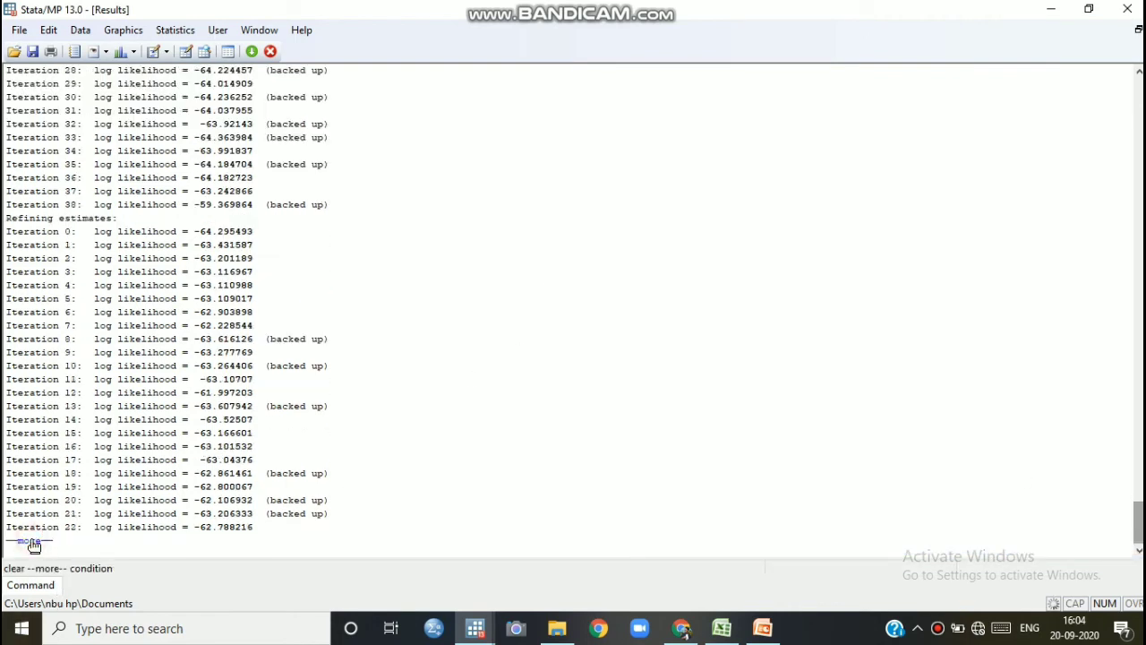
click(32, 543)
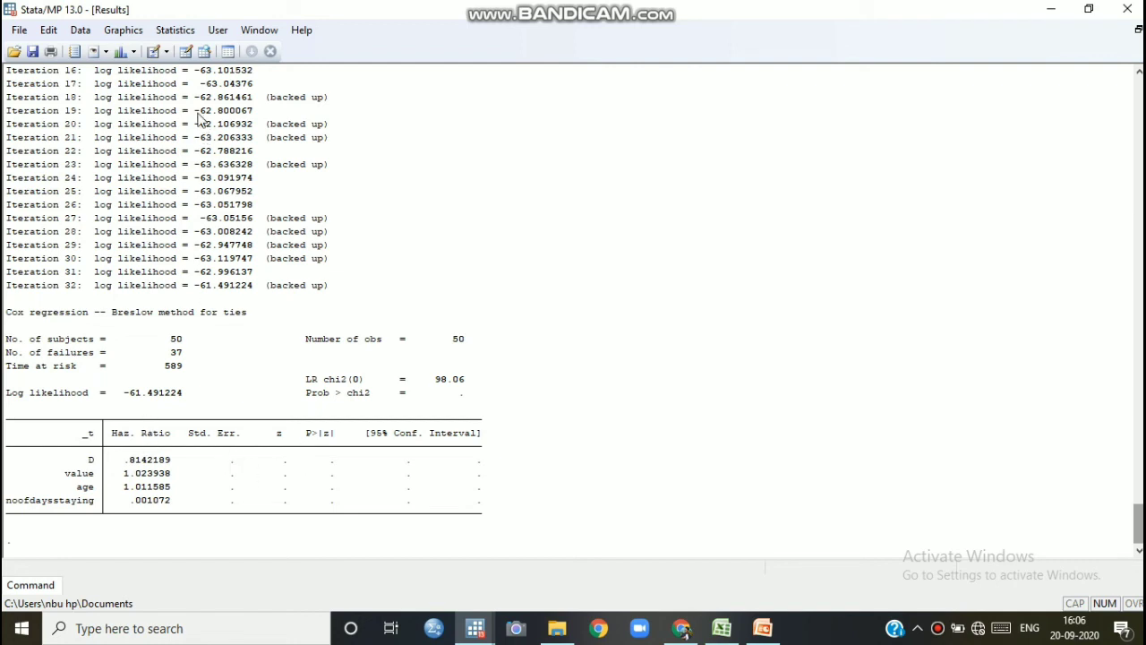
Remove value and noofdaysstaying from the Cox proportional hazards model's independent variables.
click(173, 32)
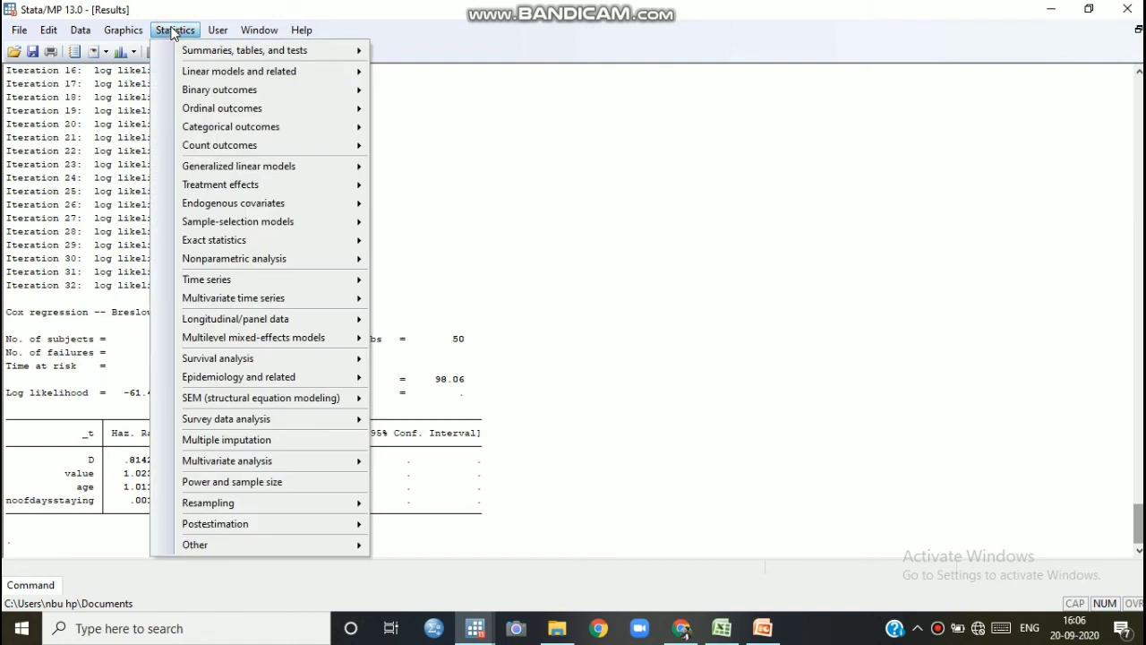
mouse_move(185, 360)
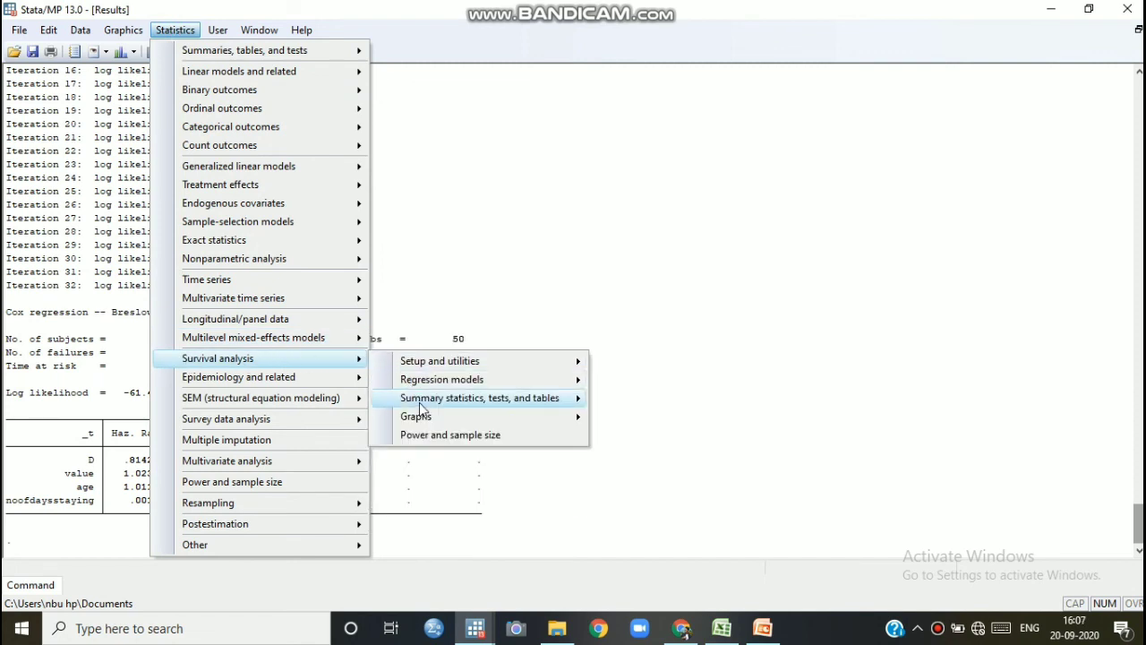
mouse_move(430, 380)
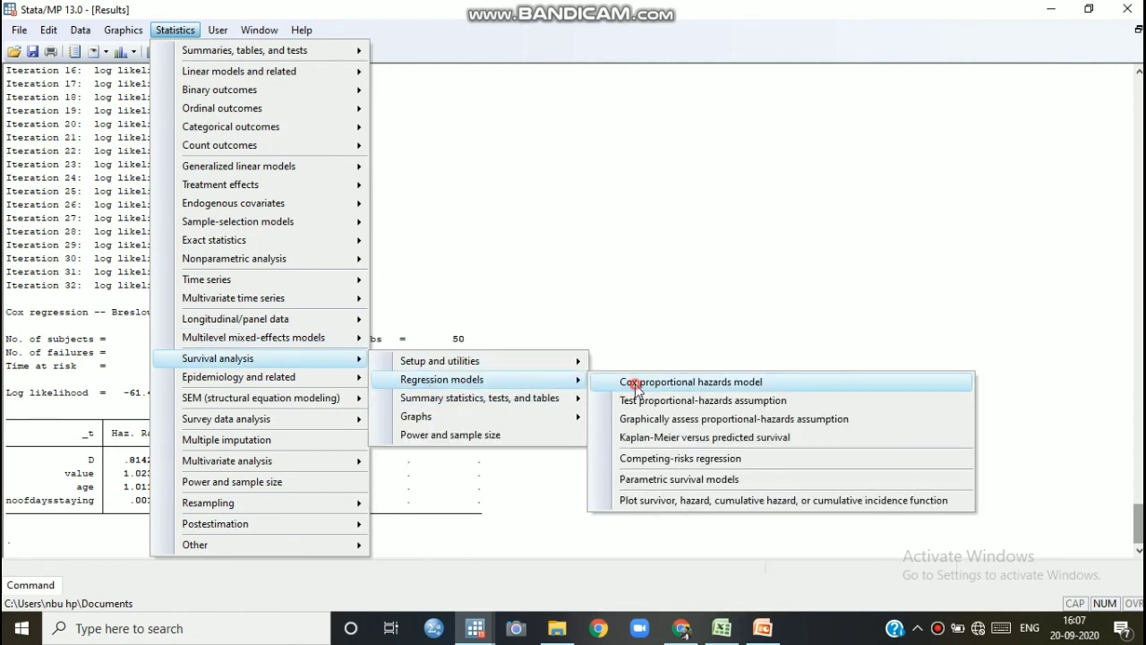
click(634, 383)
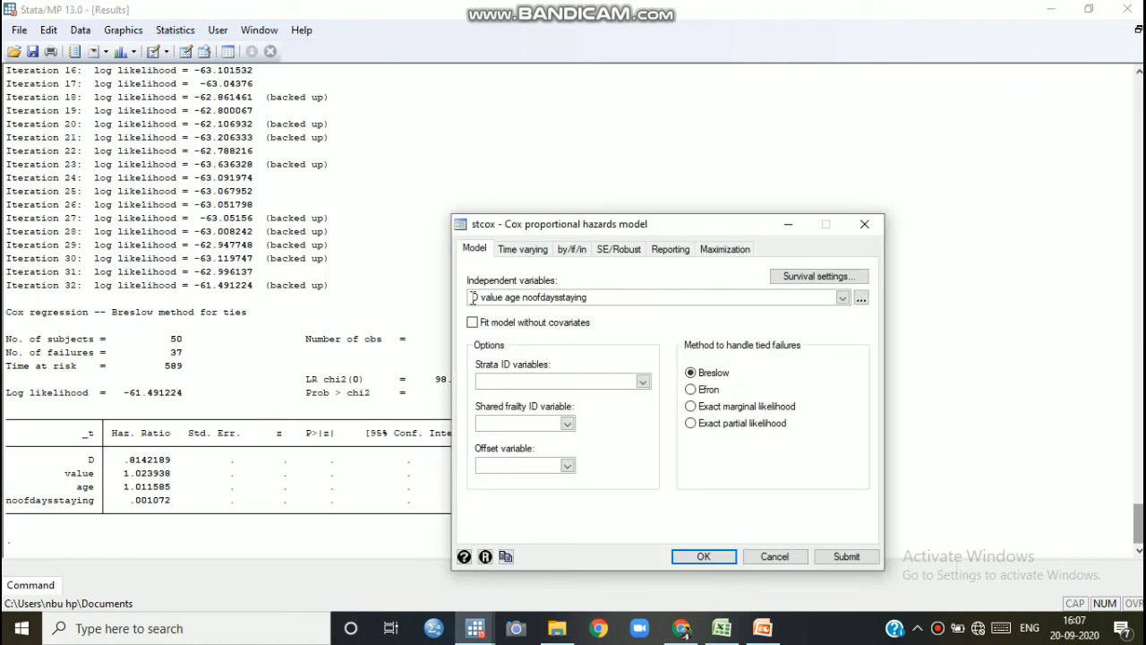
click(481, 297)
drag(482, 297, 505, 298)
key(BackSpace)
drag(500, 297, 588, 298)
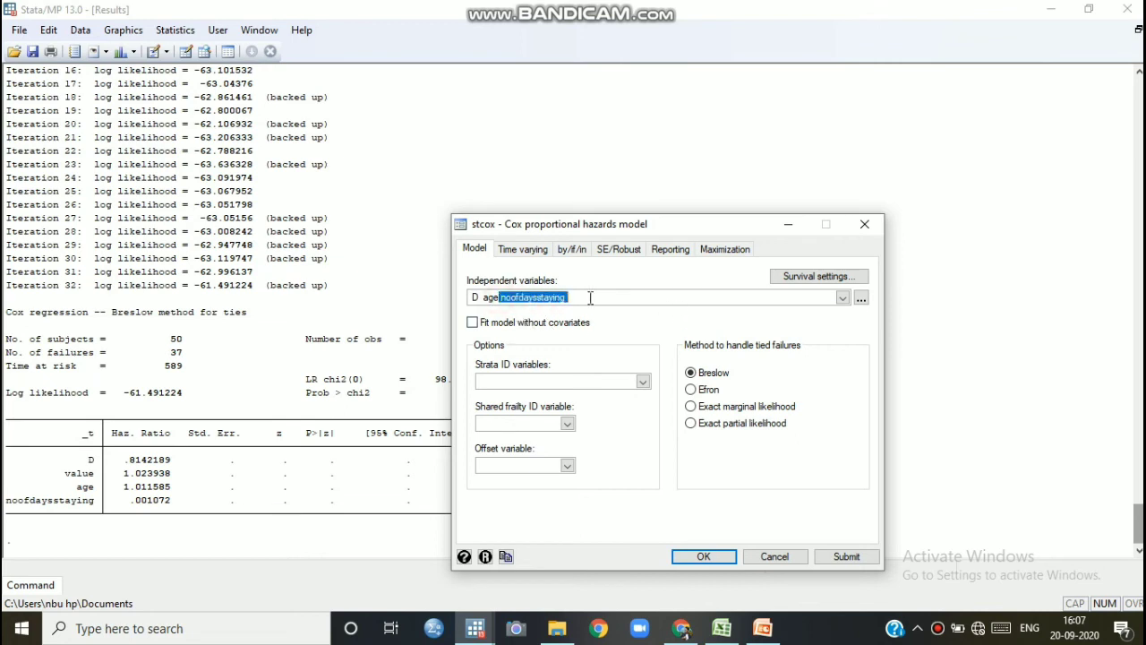
key(BackSpace)
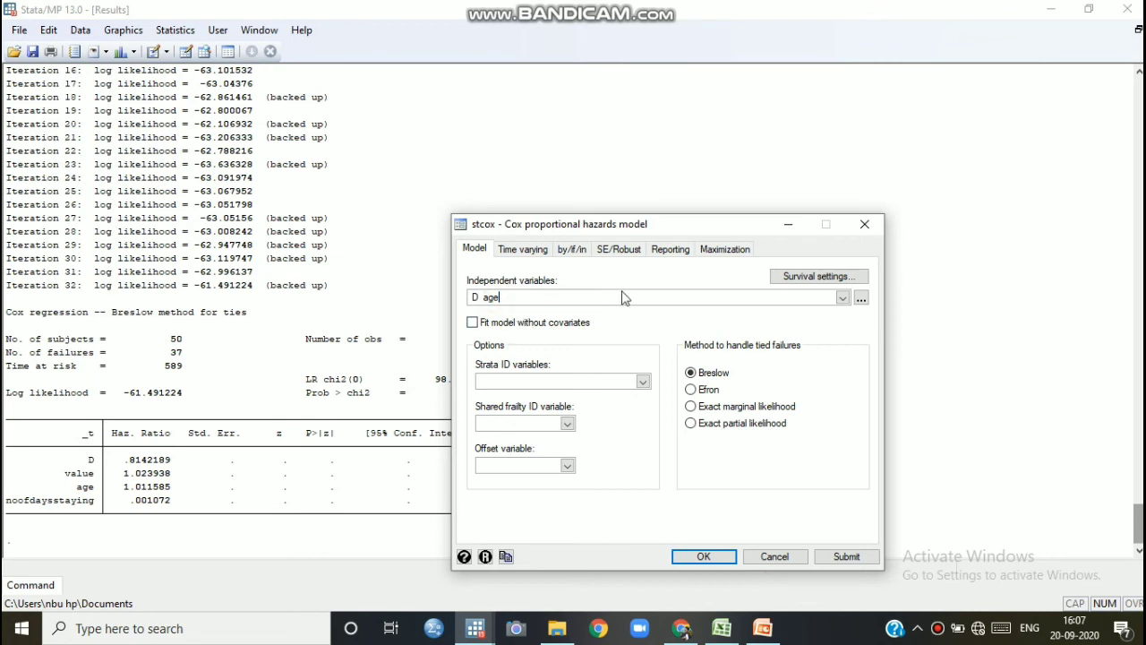
Add codisease to the independent variables and fit the Cox model on D, age and codisease.
click(842, 297)
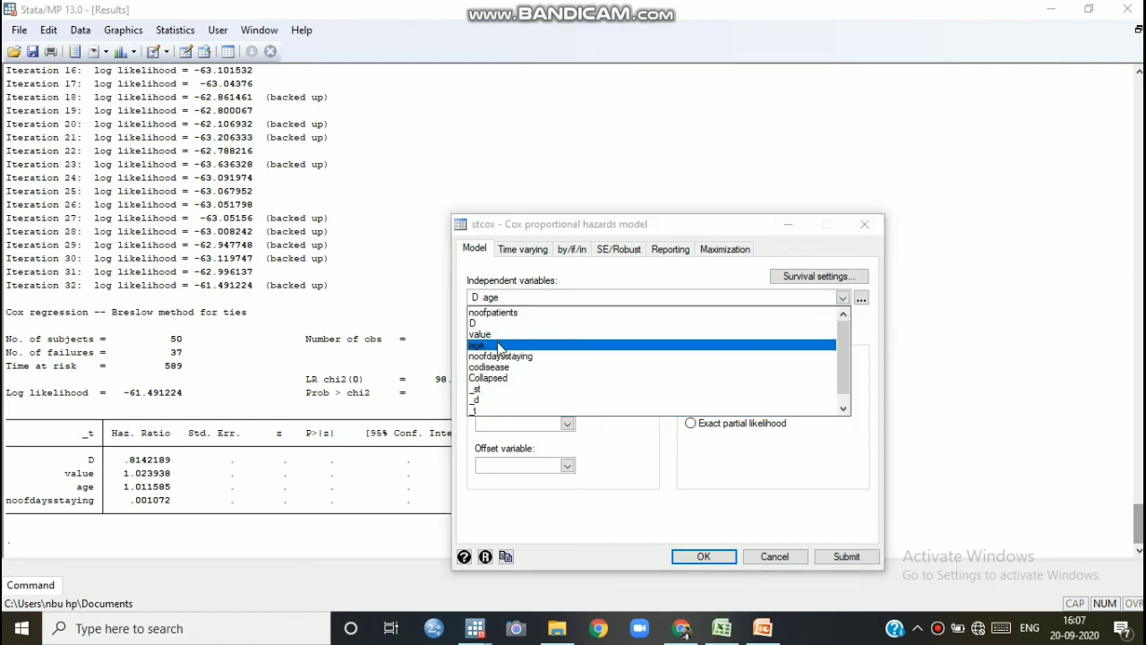
click(506, 372)
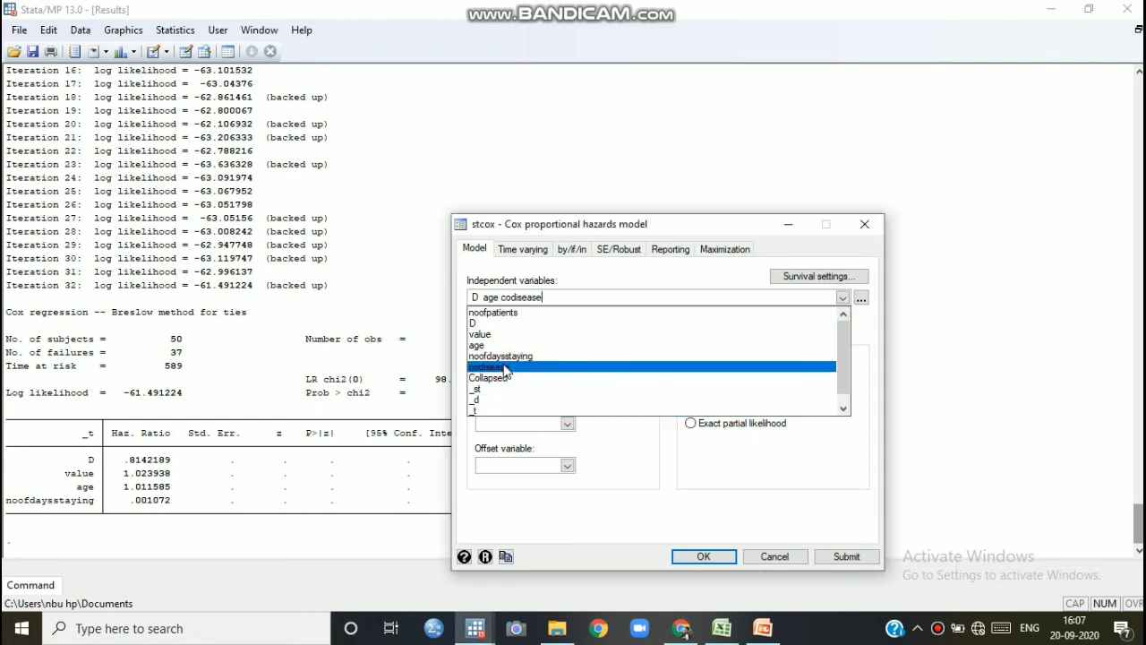
click(705, 559)
click(706, 559)
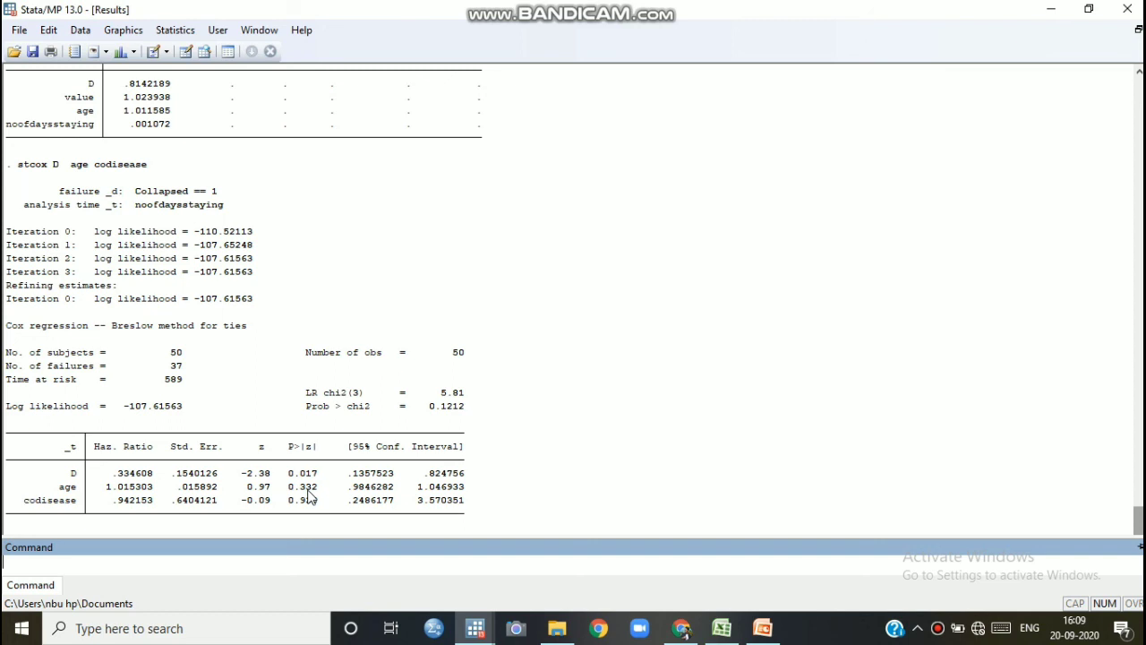
Refit the Cox model on D, age and codisease, reporting coefficients instead of hazard ratios.
click(173, 35)
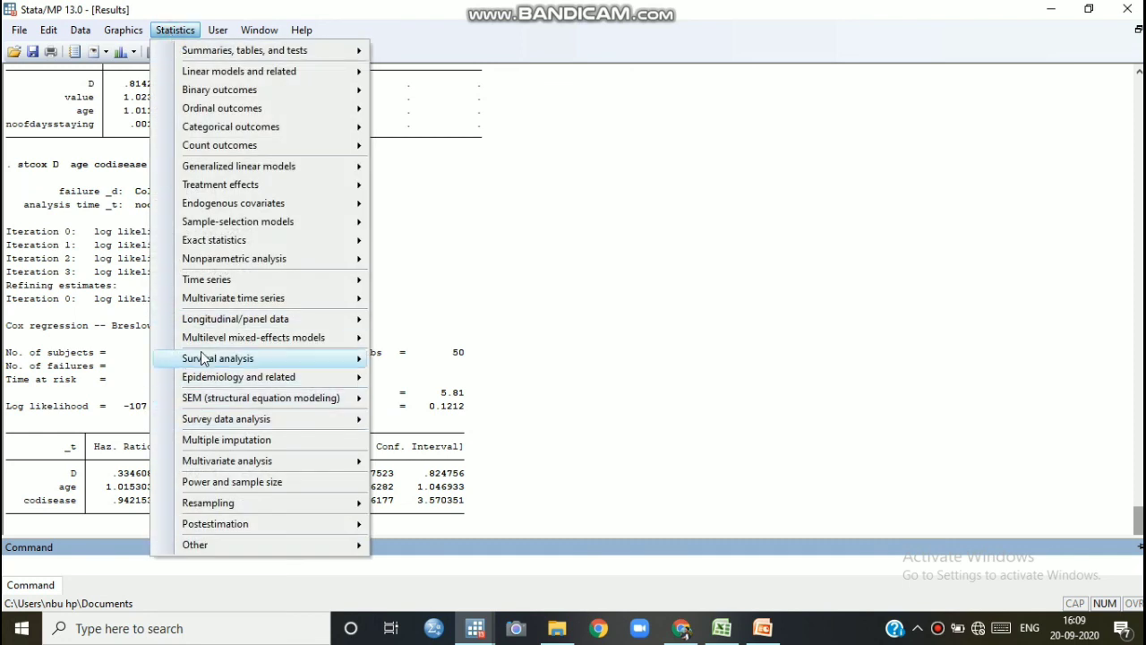
mouse_move(203, 358)
mouse_move(428, 380)
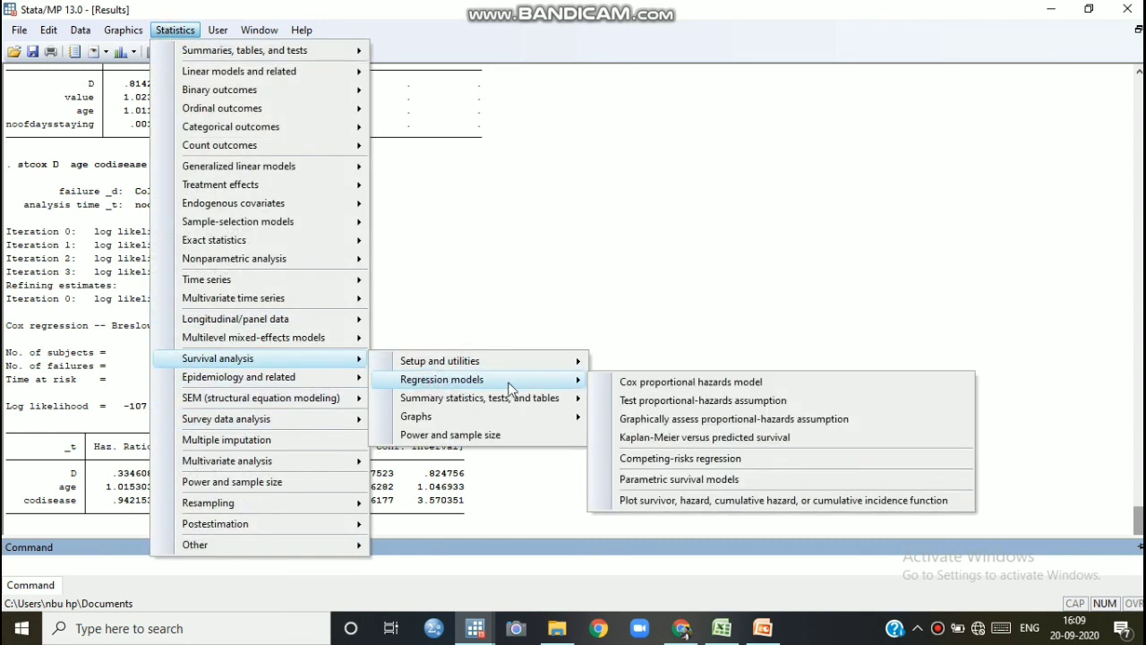
click(668, 383)
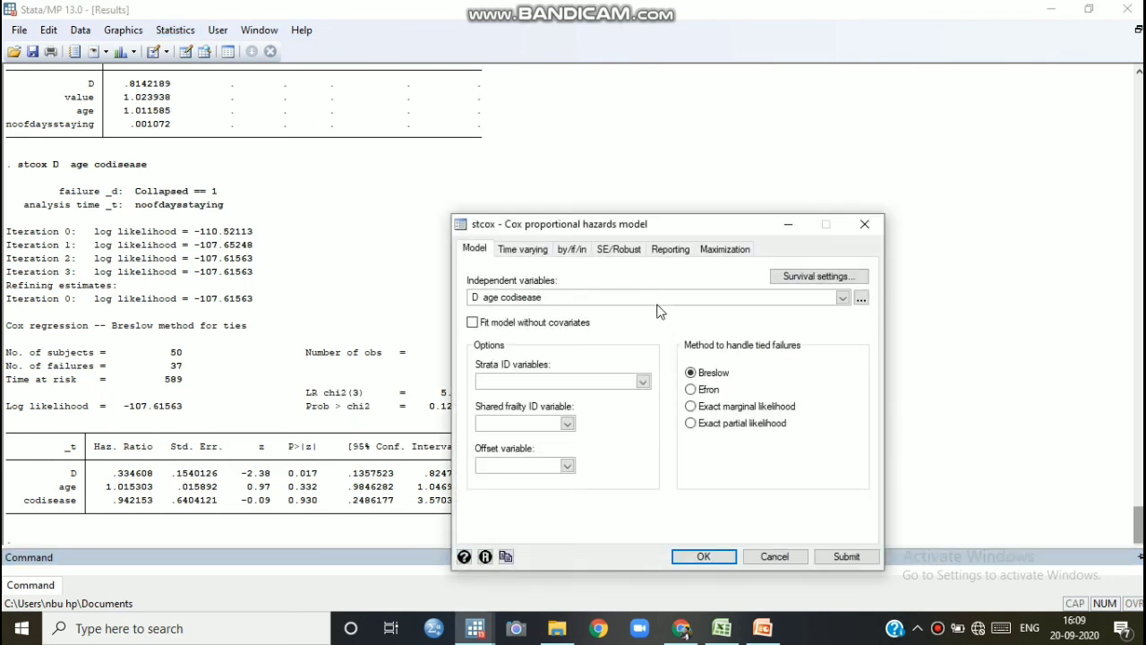
click(670, 250)
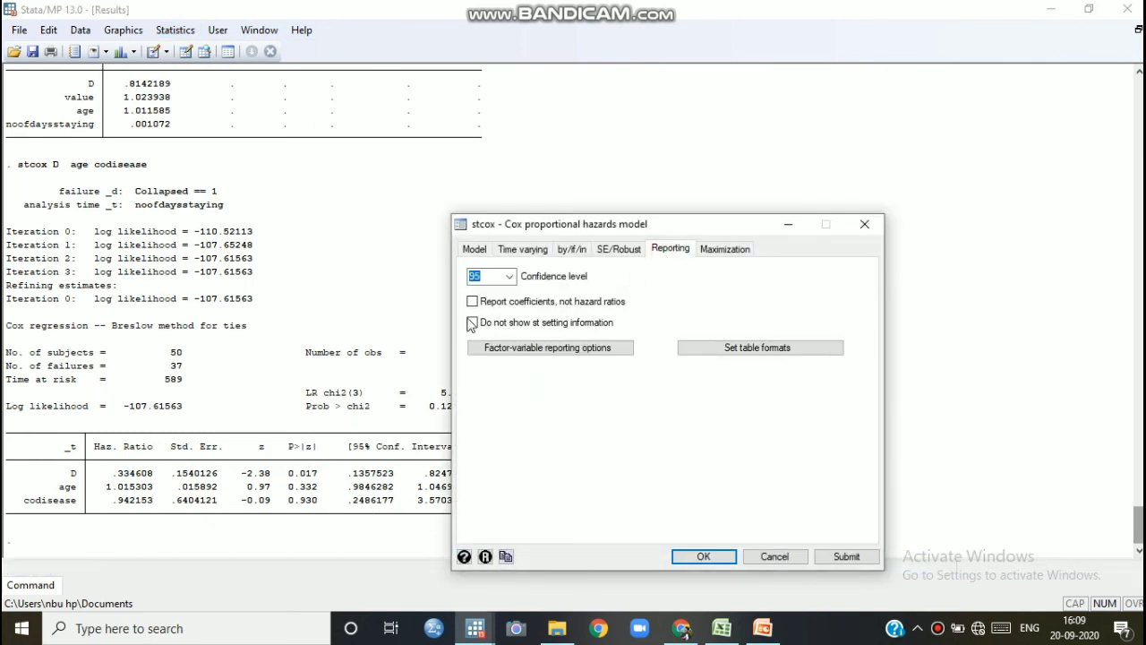
click(472, 301)
click(704, 557)
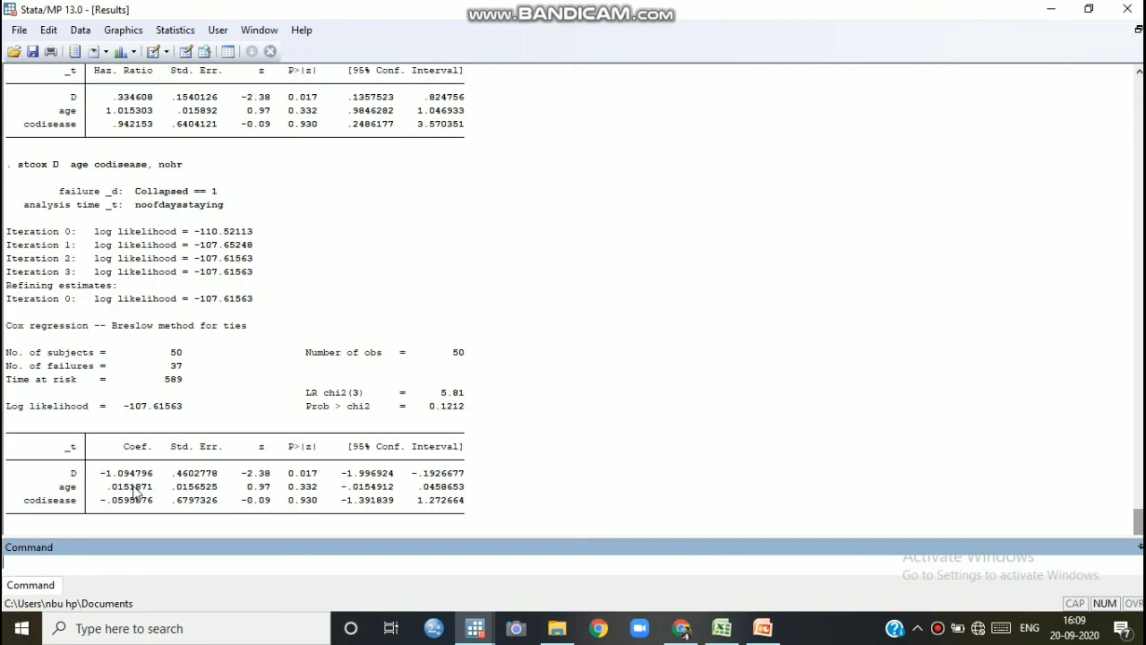